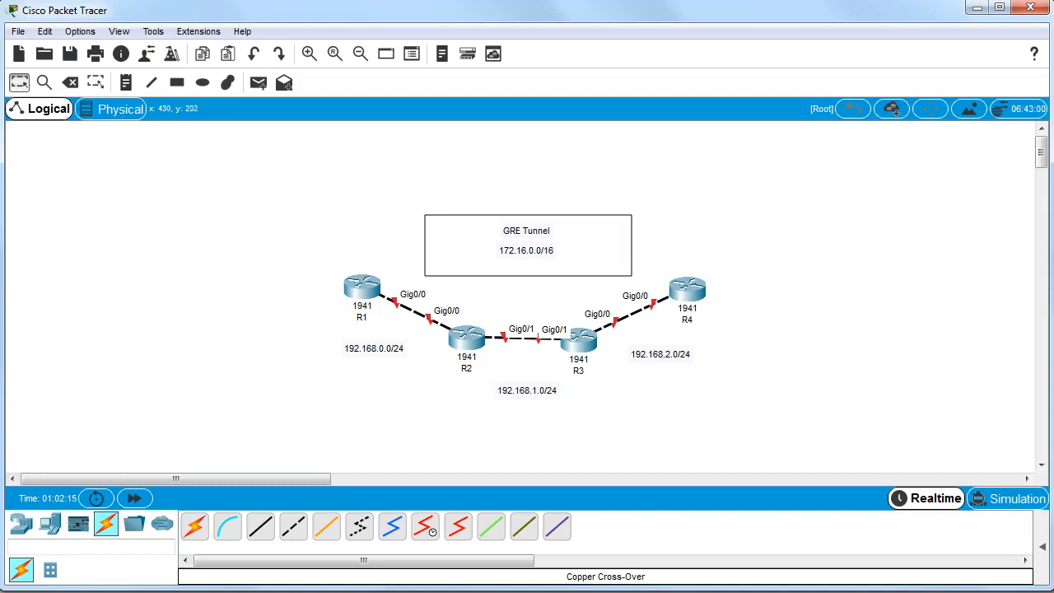
- Open router R1's command line and enter global configuration mode
left_click(362, 287)
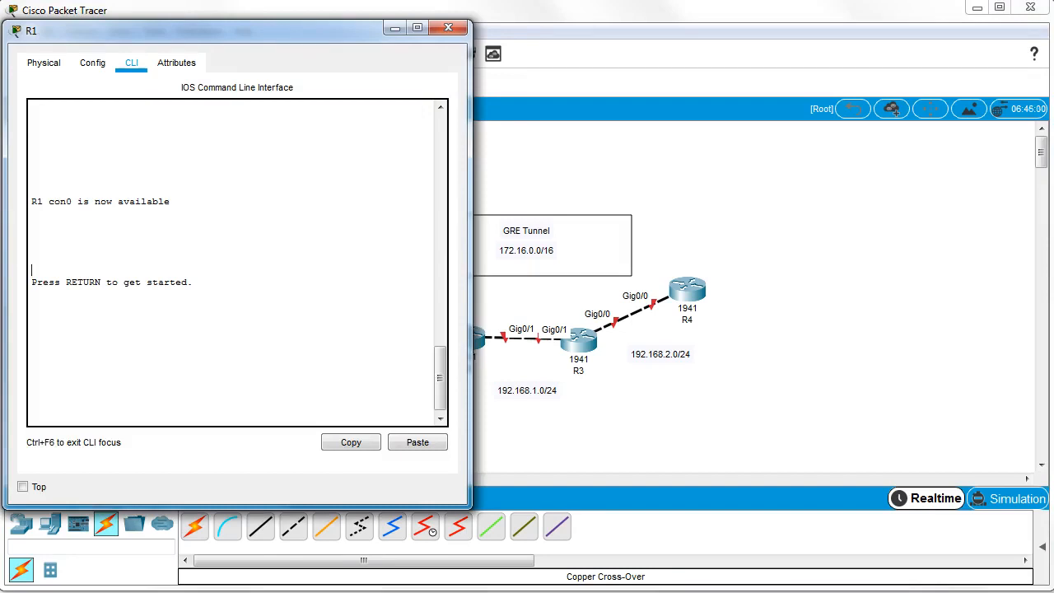
key("Return")
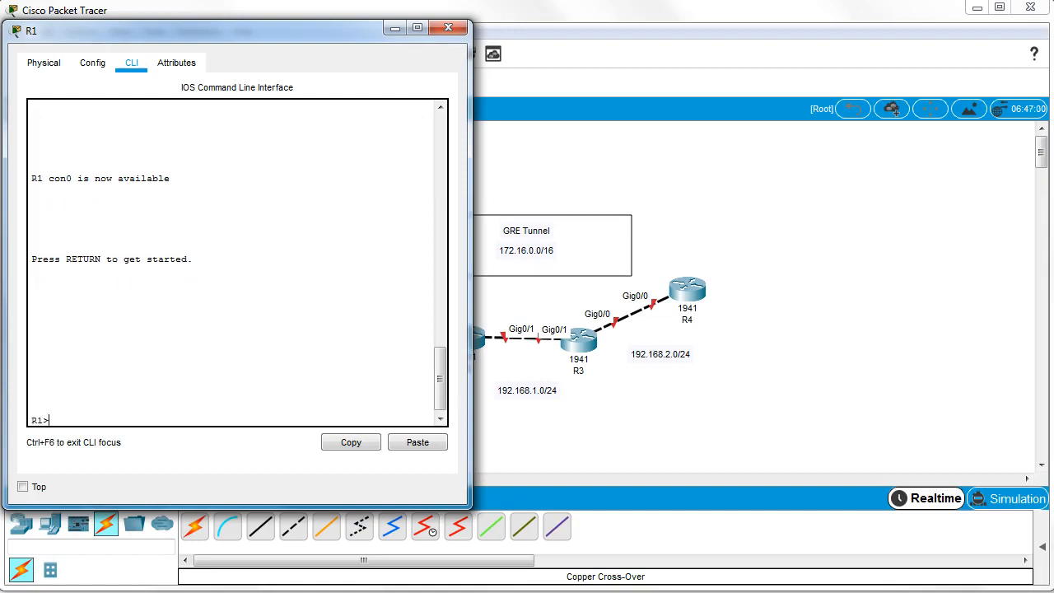
left_click_drag(206, 31, 744, 60)
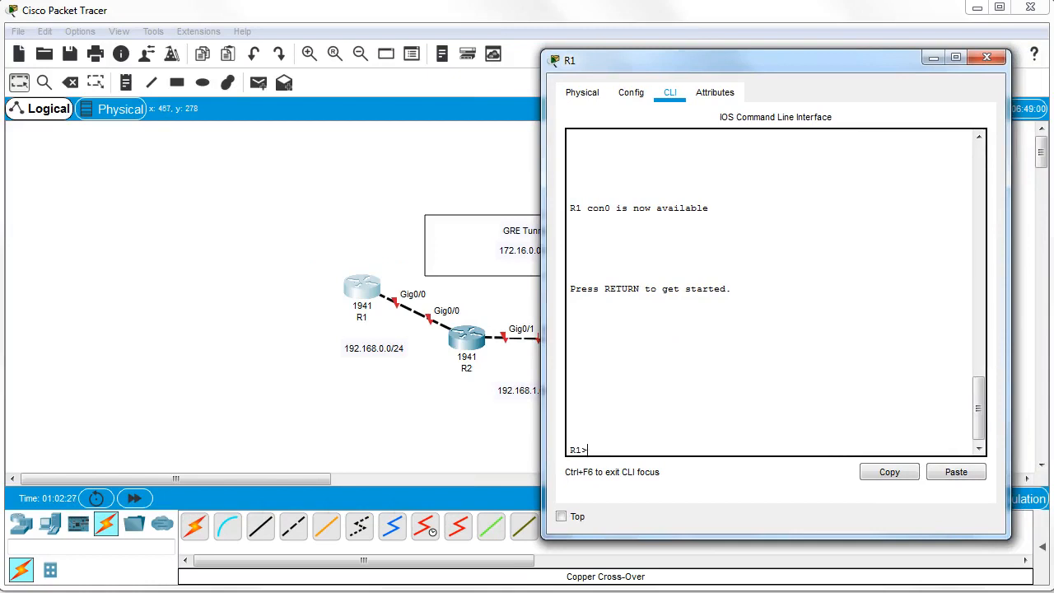
type("en")
key("Return")
type("conf t")
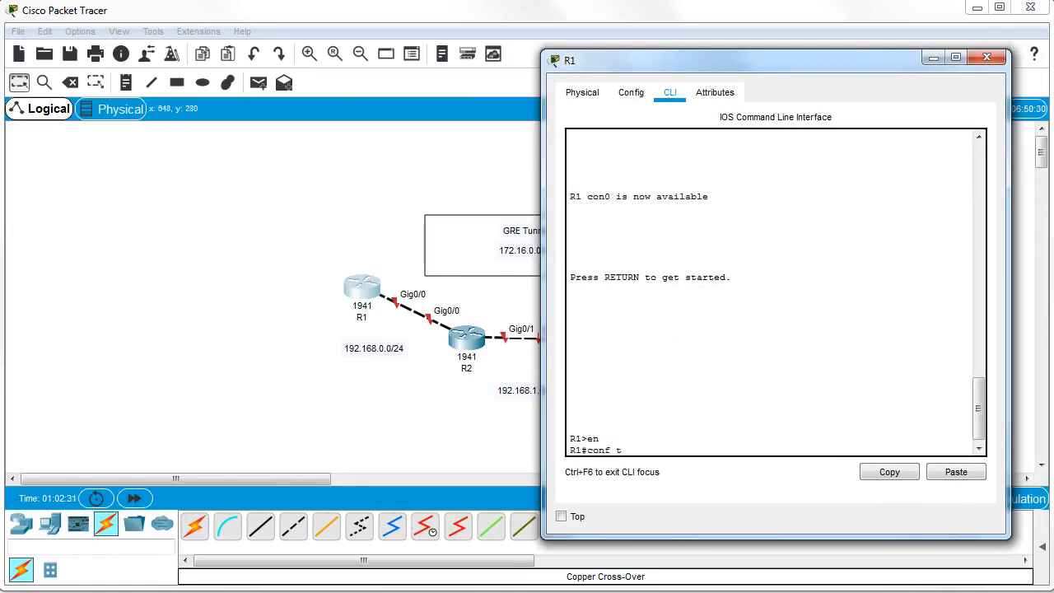
key("Return")
- Assign 192.168.0.1 255.255.255.0 to R1's interface g0/0, enable it and return to global configuration mode
type("int")
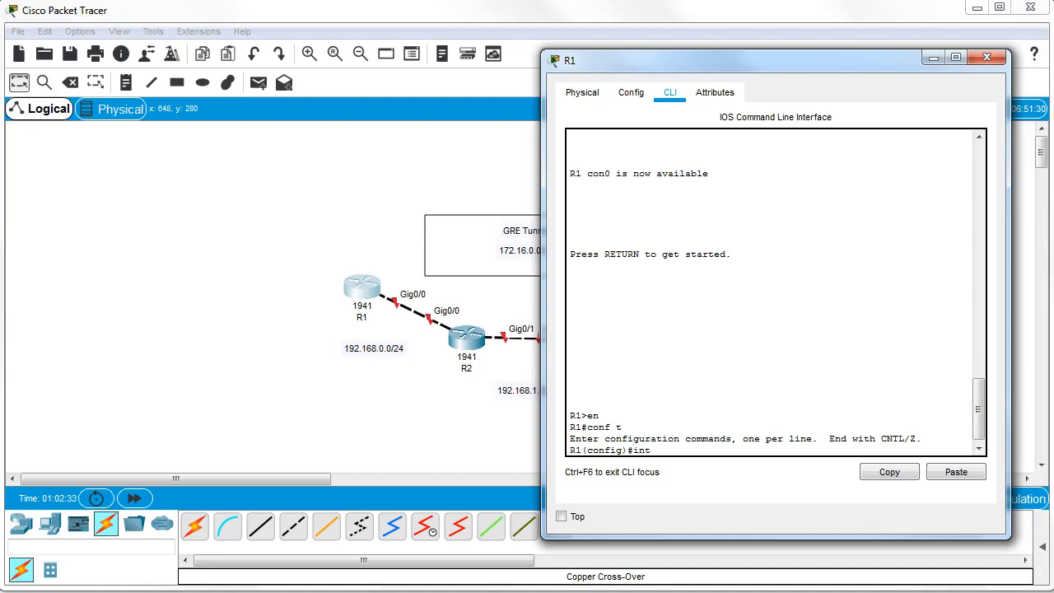
type(" g0/0")
key("Return")
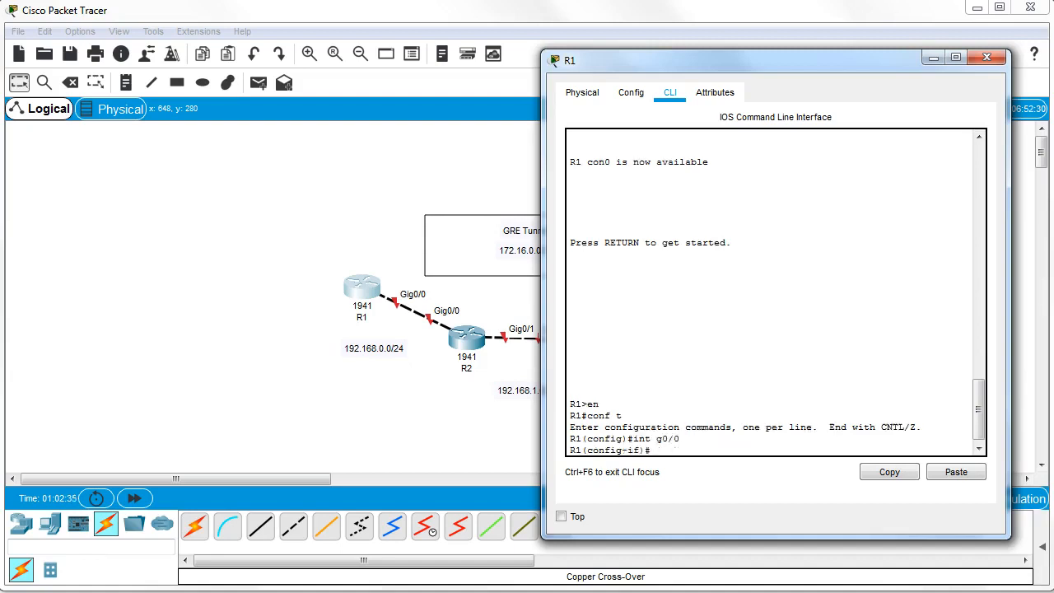
type("ip address 192.168.0.1 255.255.255.0")
key("Return")
type("no shut")
key("Return")
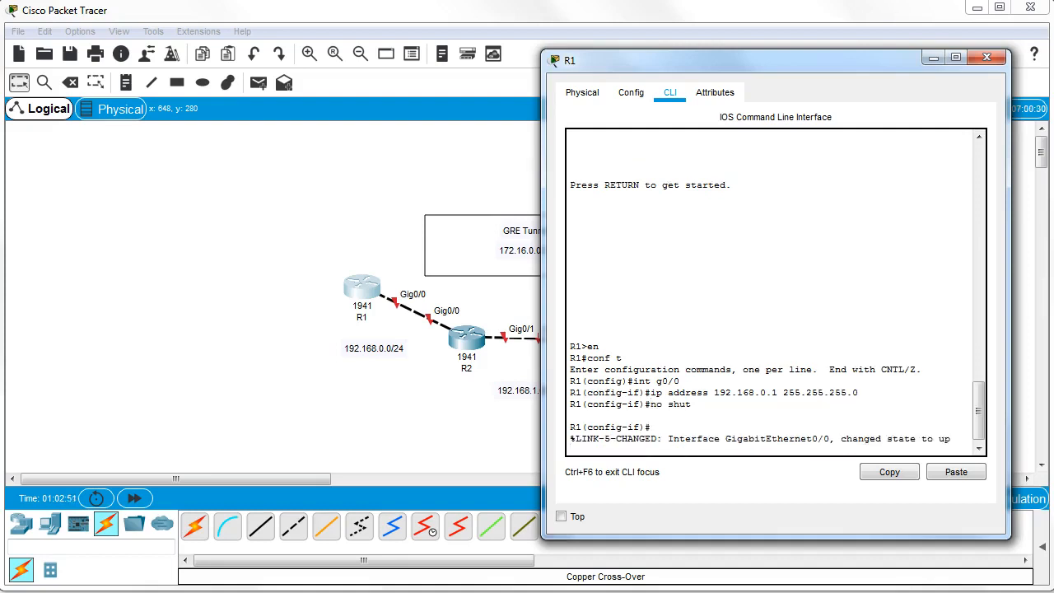
key("Return")
type("exit")
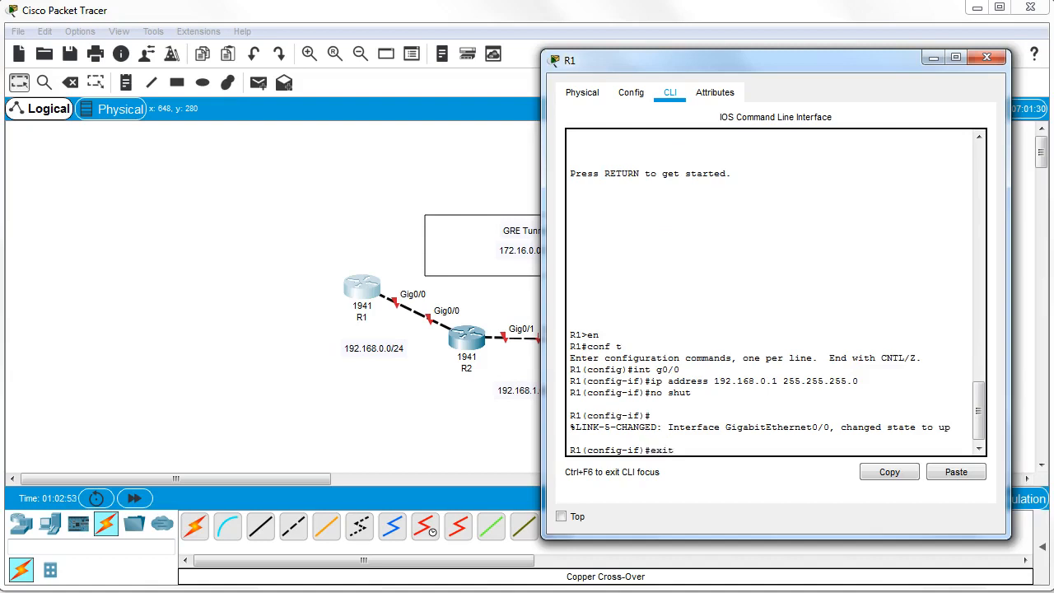
key("Return")
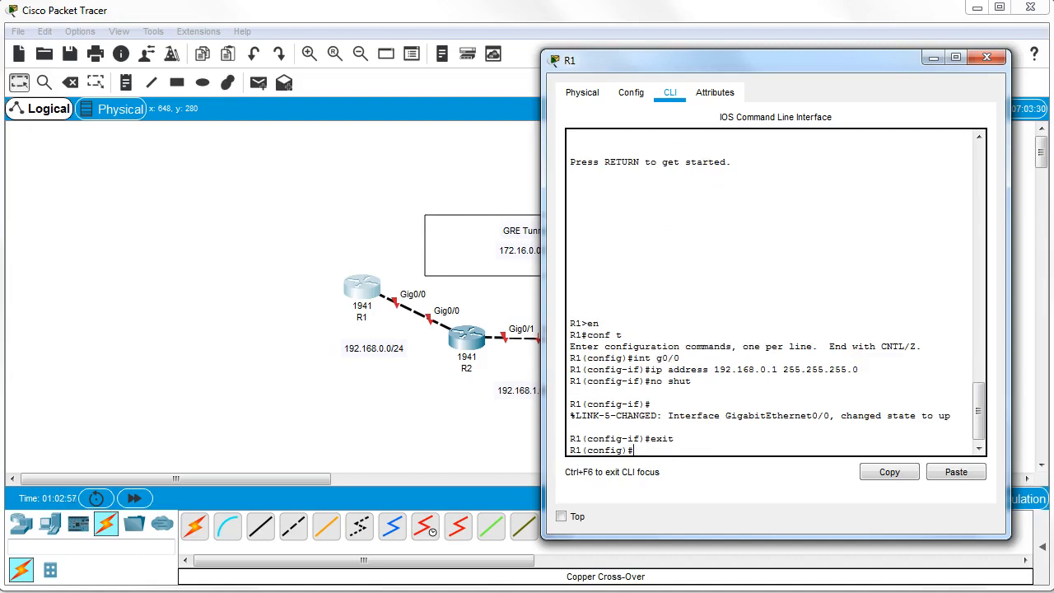
- Configure OSPF process 1 on R1 with network 0.0.0.0 255.255.255.255 area 0, and close the router's window
type("router ospf 1")
key("Return")
type("network 0.0.0.0")
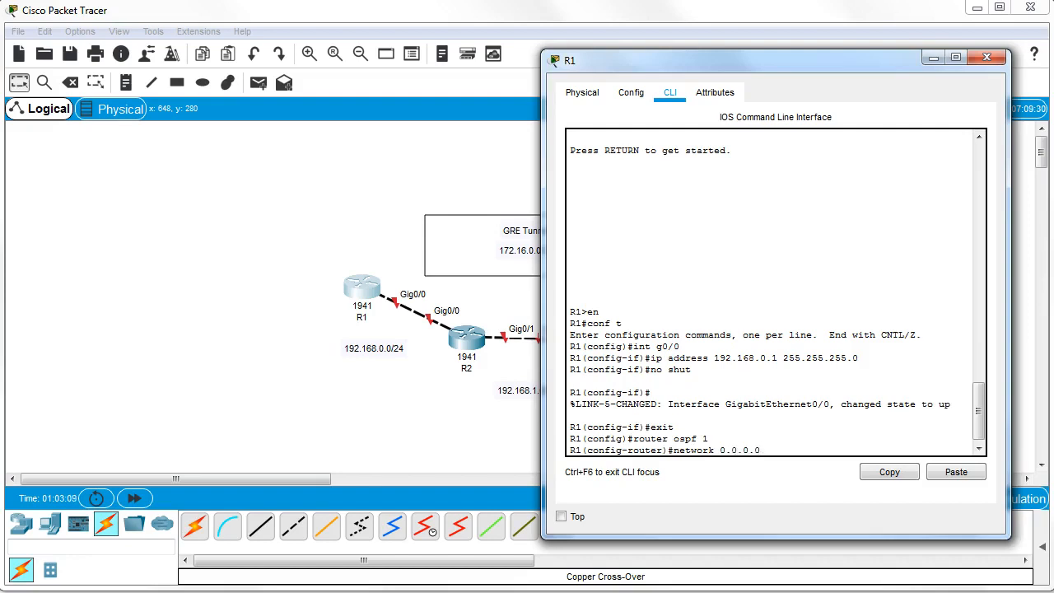
type(" 255.255.255.255. area 0")
key("Return")
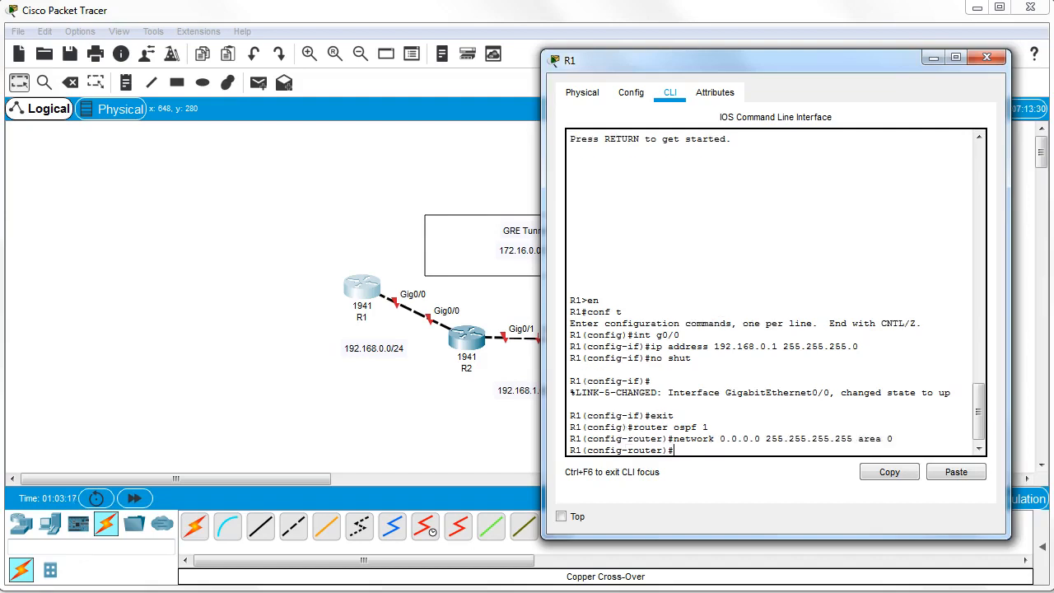
type("end")
key("Return")
key("Return")
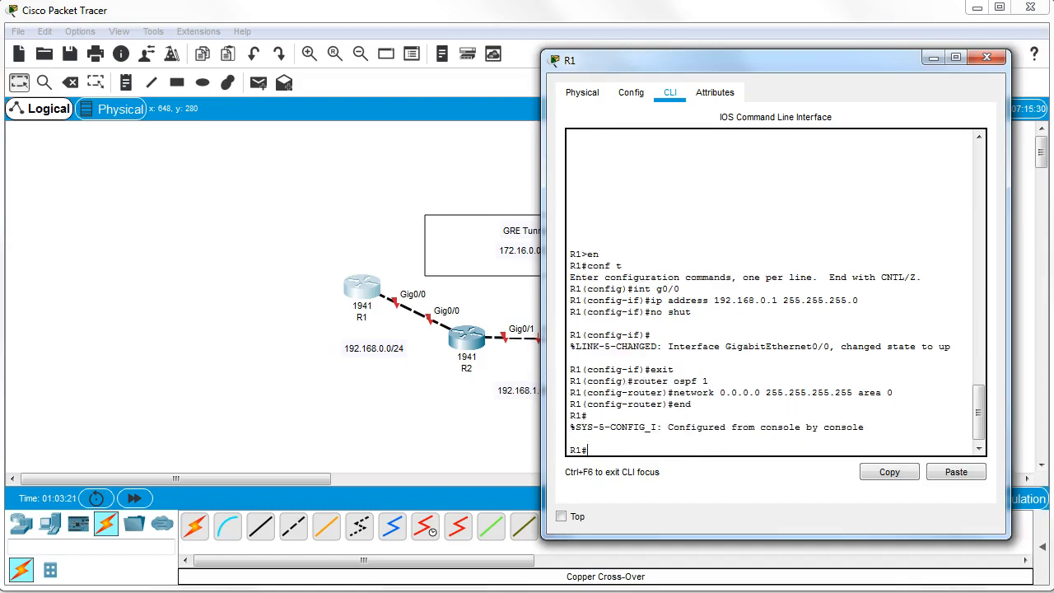
left_click(987, 57)
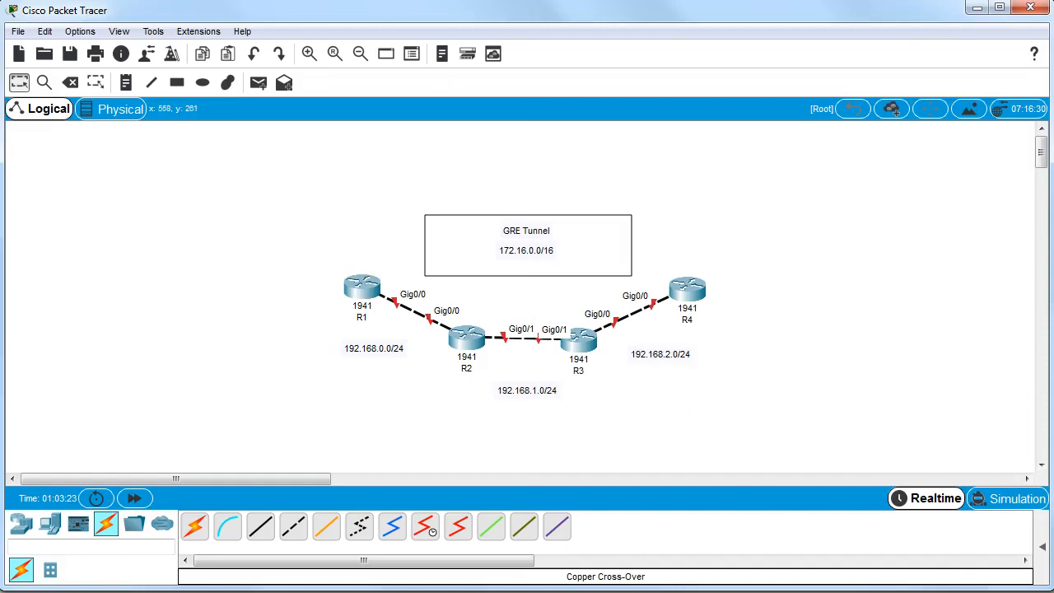
- Open router R2's command line and enter global configuration mode
left_click(467, 338)
left_click_drag(248, 33, 792, 50)
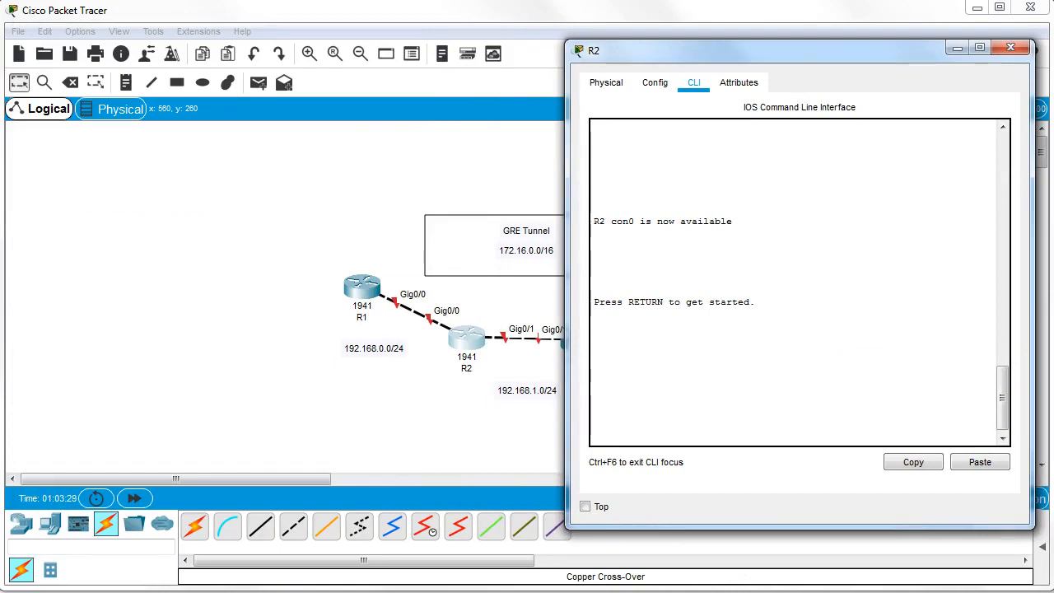
key("Return")
type("en")
key("Return")
type("conf t")
key("Return")
- Assign 192.168.0.2 255.255.255.0 to R2's interface g0/0 and enable it
type("int g")
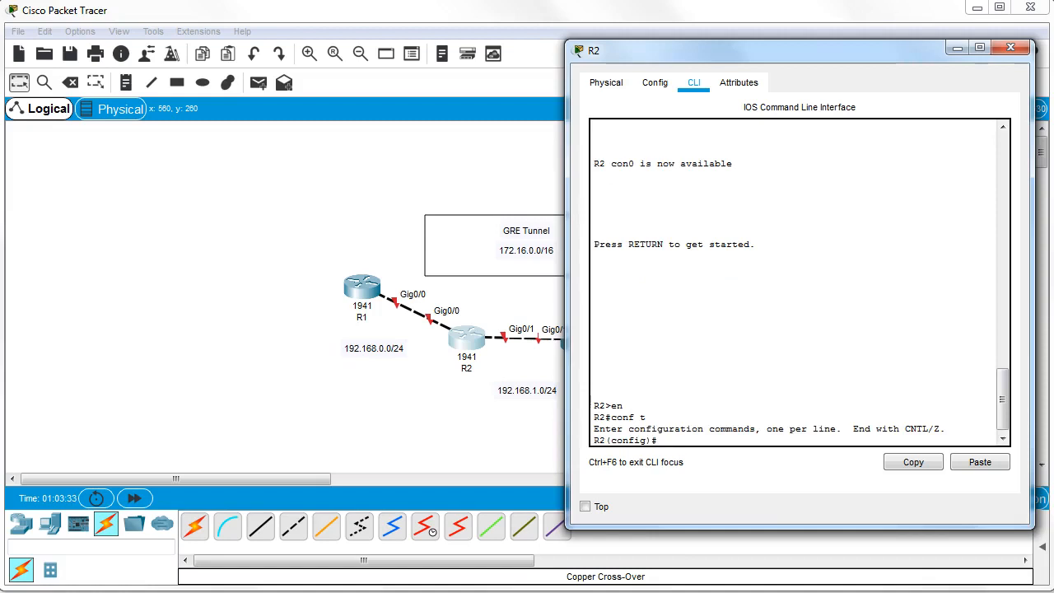
type("0/0")
key("Return")
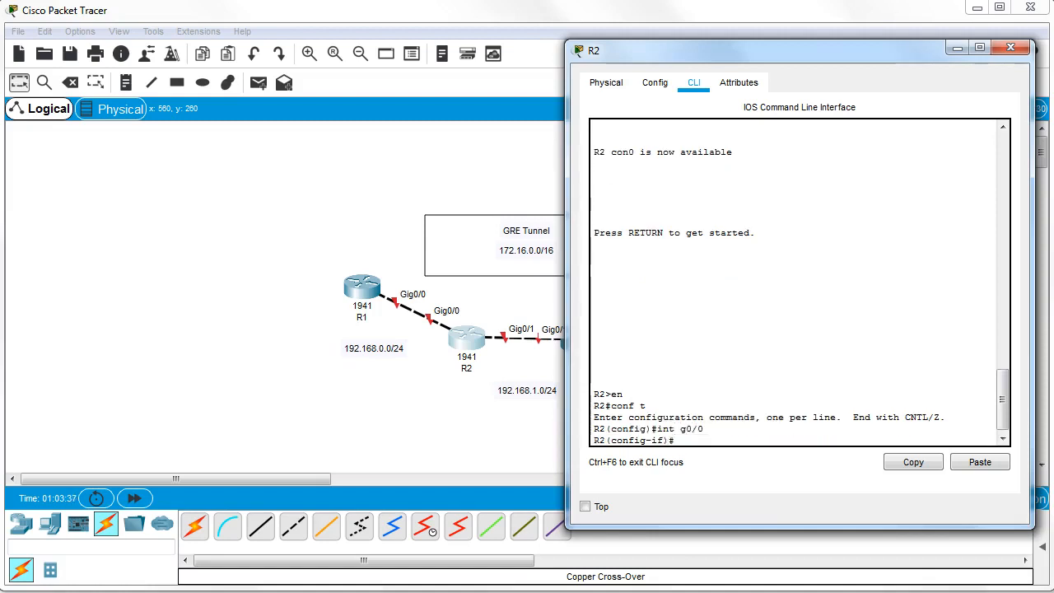
type("ip address 19")
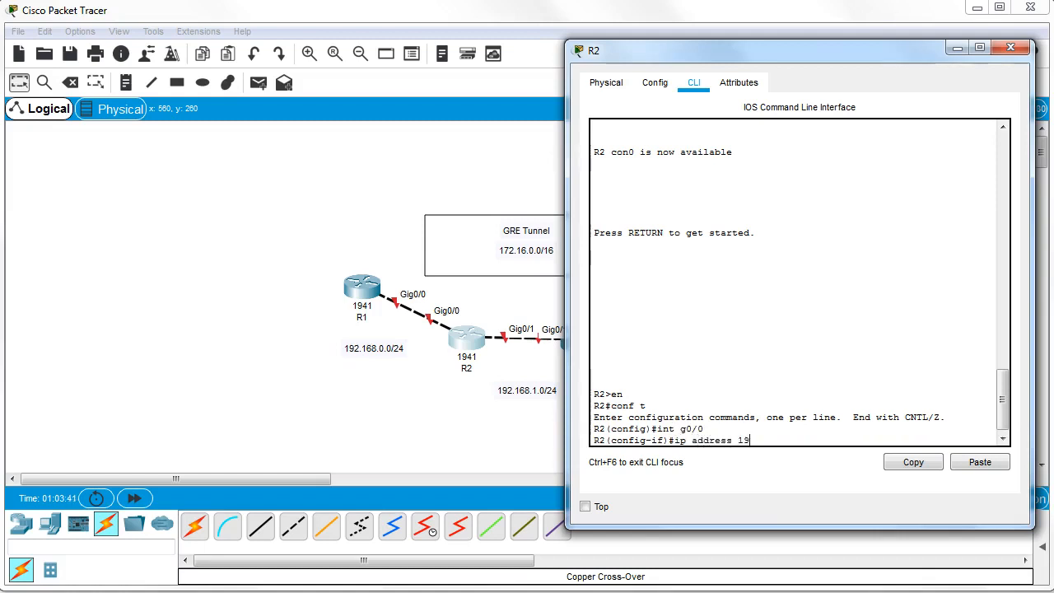
type("2.168.0.2 255.255.255.0")
key("Return")
type("no shut")
key("Return")
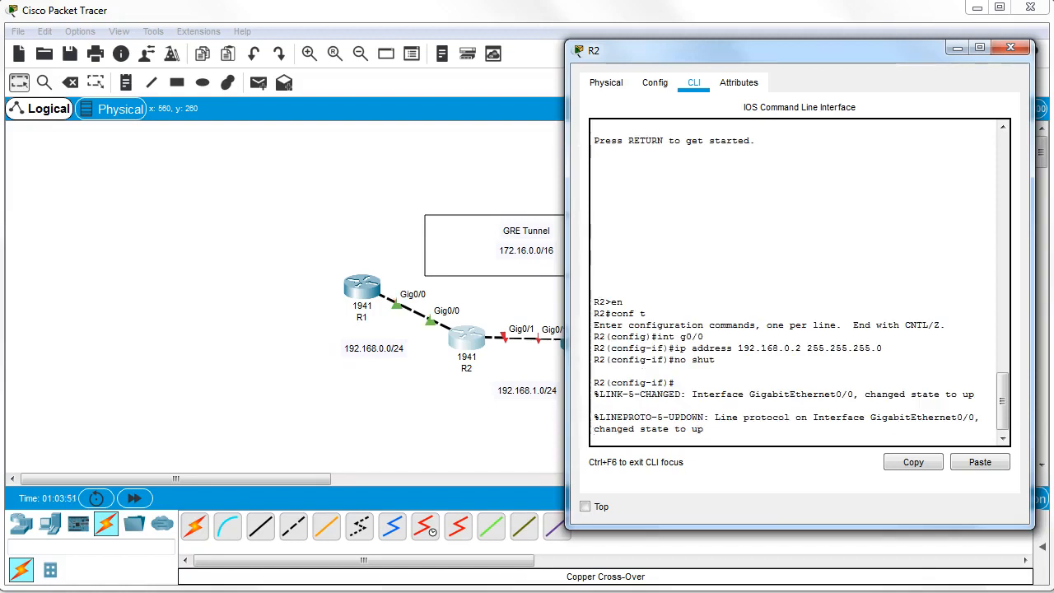
- Assign 192.168.1.1 255.255.255.0 to R2's interface g0/1, enable it and return to global configuration mode
type("int g0/1")
key("Return")
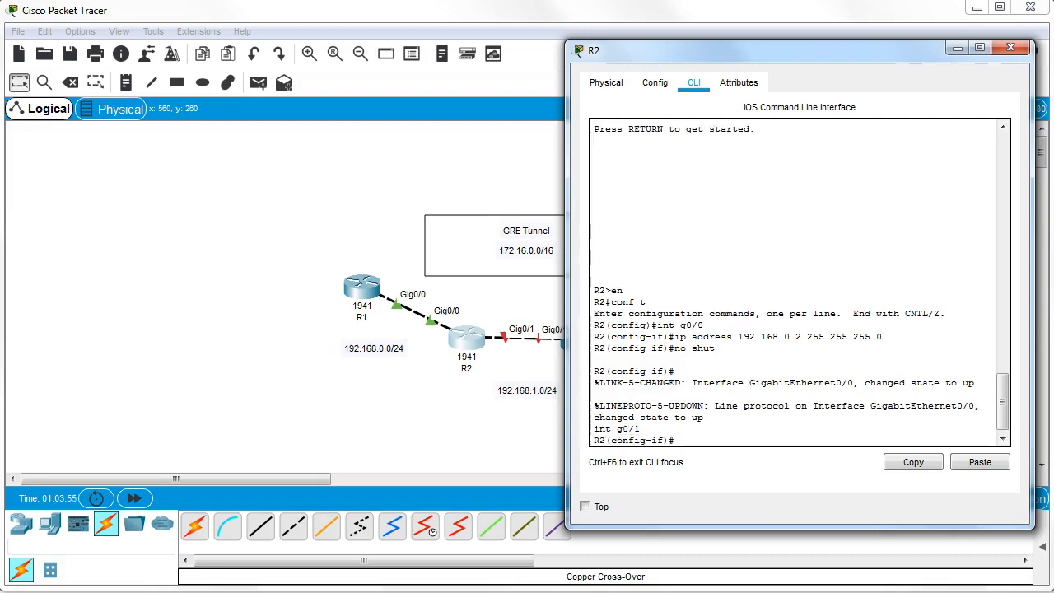
type("ip address 192.168.1.1 255.255.255.0")
key("Return")
type("no shut")
key("Return")
key("Return")
type("e")
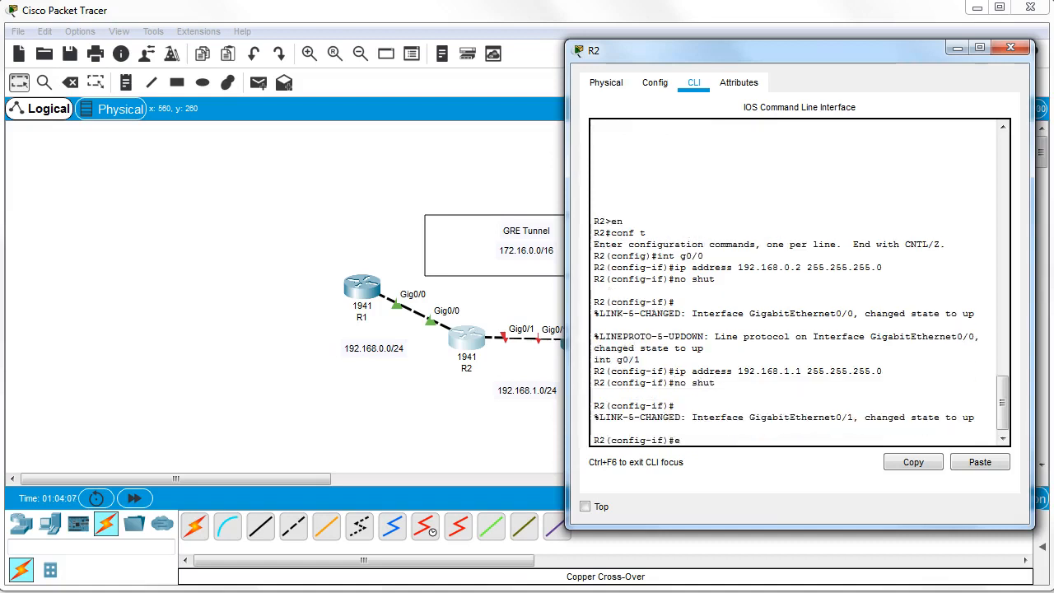
type("xit")
key("Return")
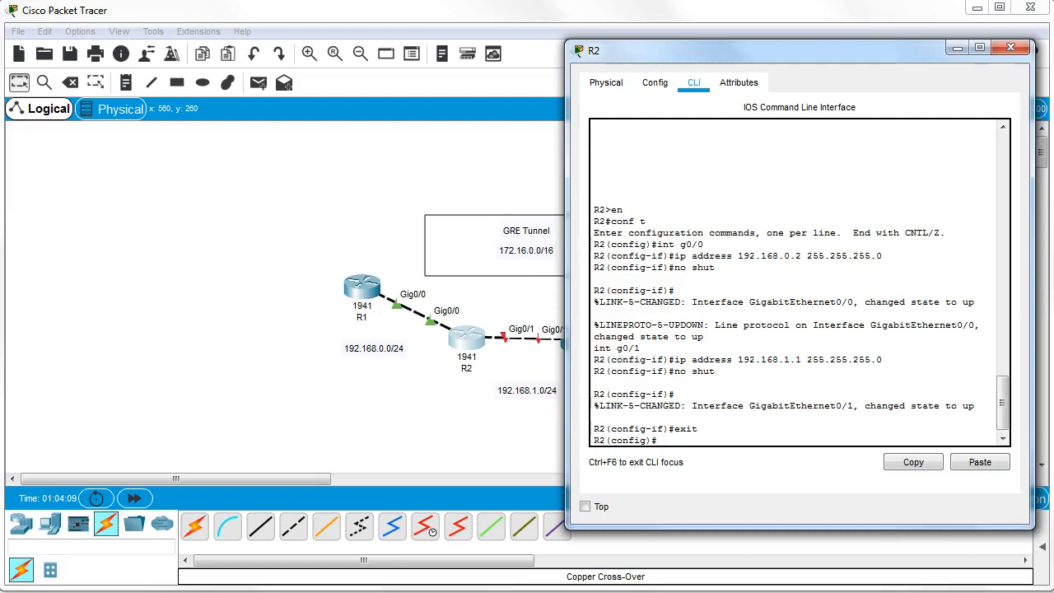
- Configure OSPF process 1 on R2 with network 0.0.0.0 255.255.255.255 area 0, and close the router's window
type("router ospf 1")
key("Return")
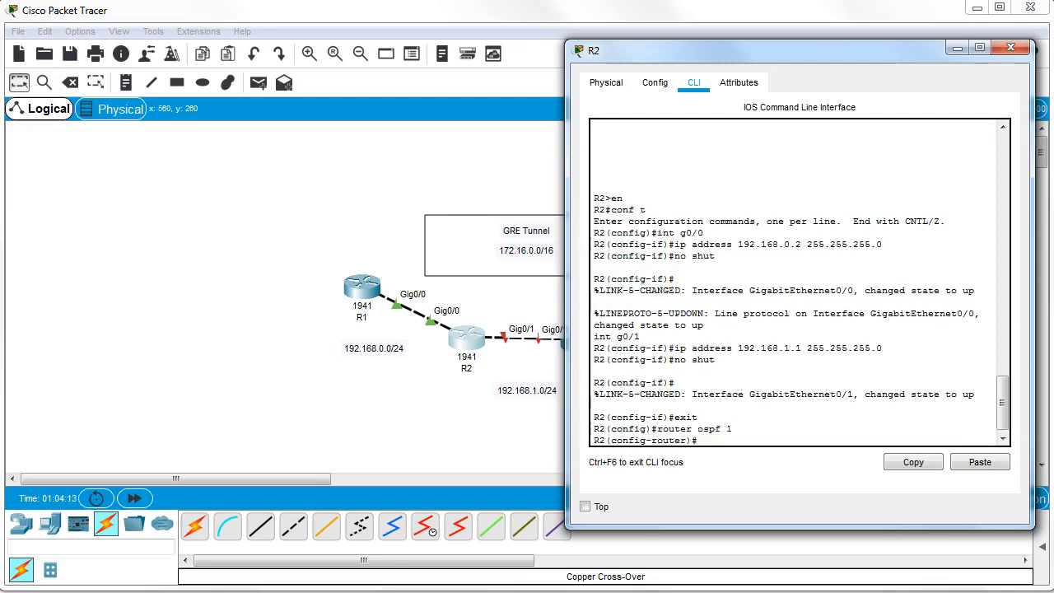
type("network 0.0.0.0 255.255.255.255 area 0")
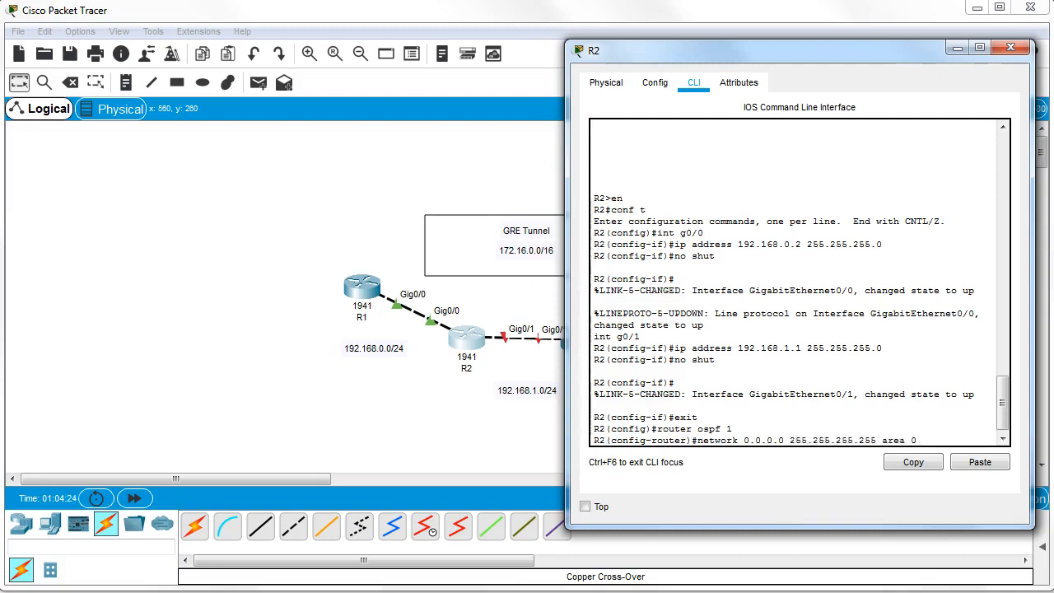
key("Return")
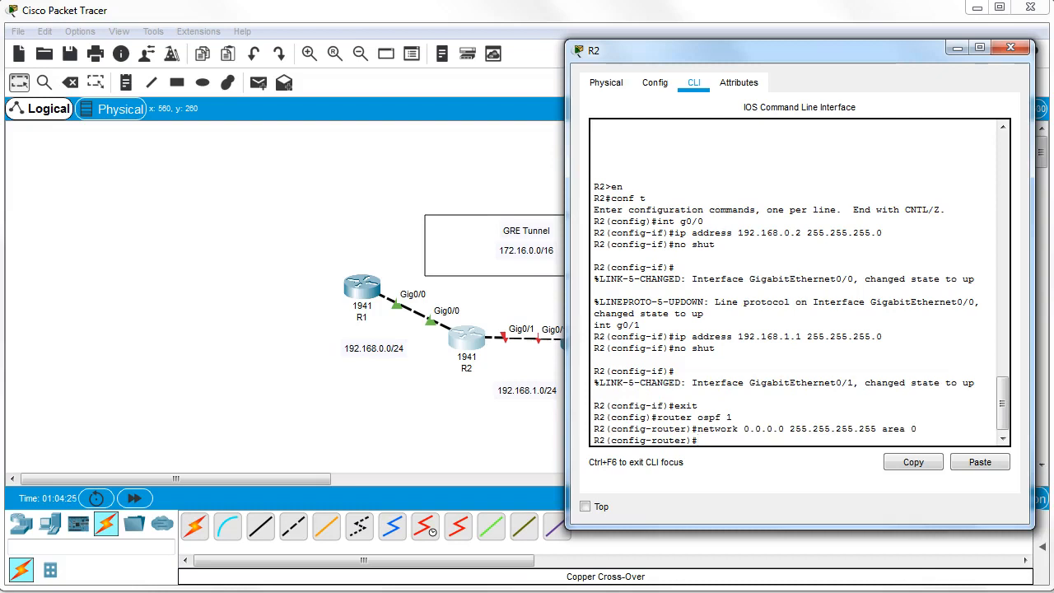
type("end")
key("Return")
key("alt+F4")
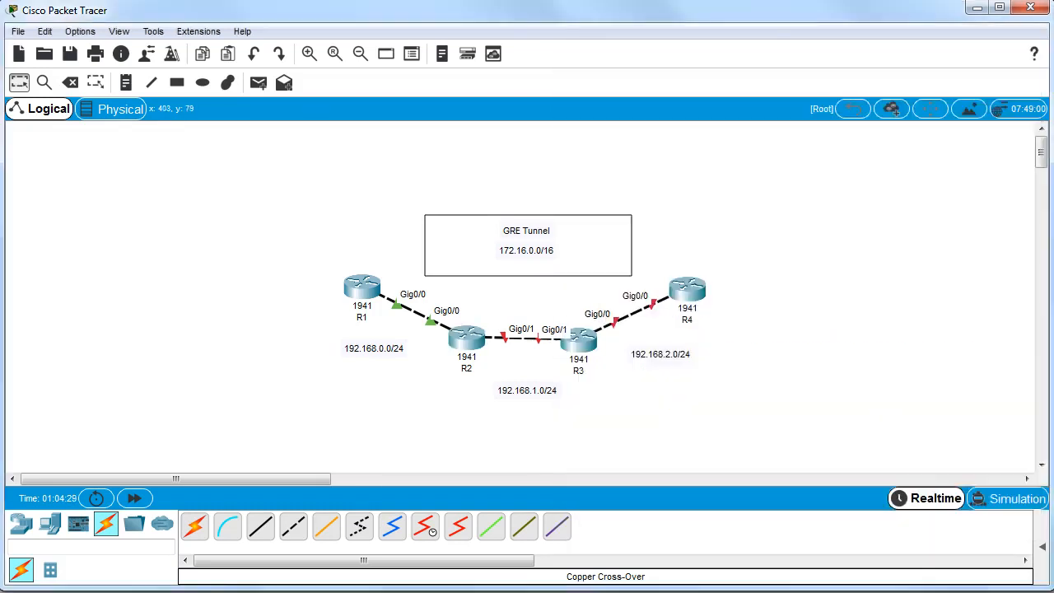
- Open router R3's command line and enter global configuration mode
left_click(579, 340)
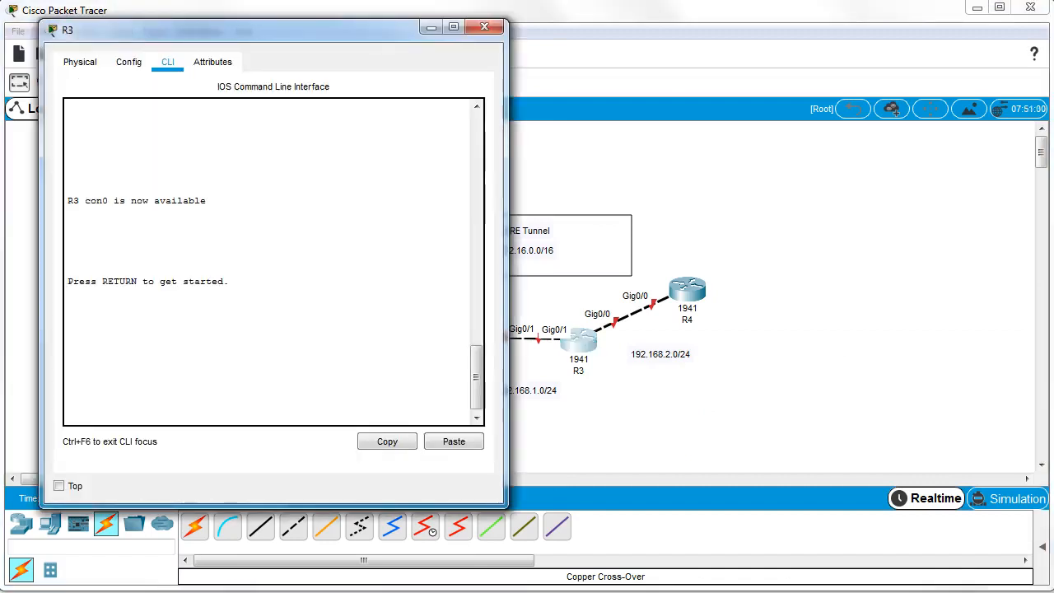
key("Return")
type("en")
key("Return")
type("conf t")
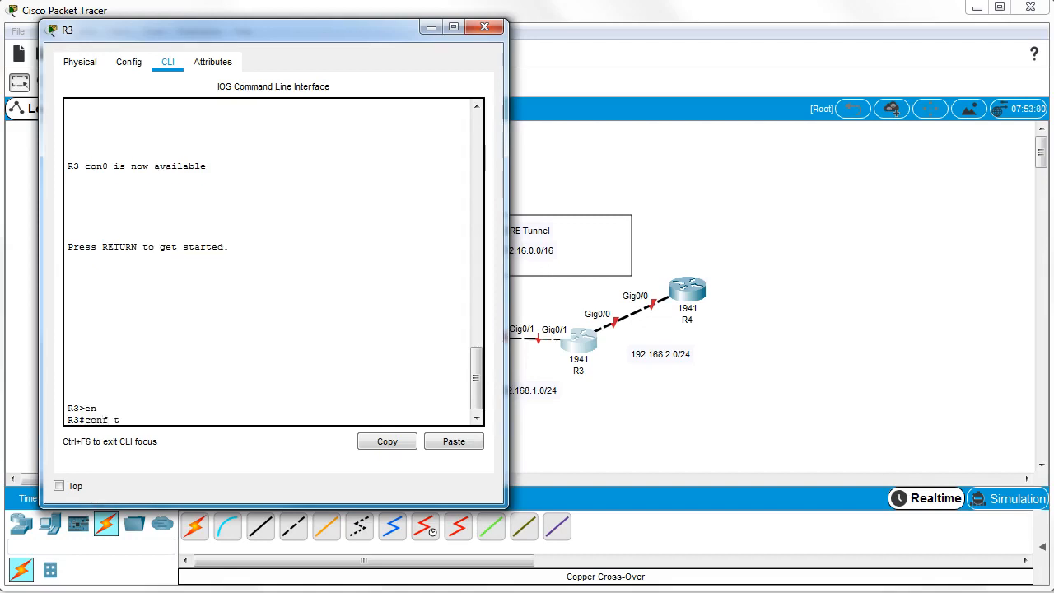
key("Return")
- Assign 192.168.1.2 255.255.255.0 to R3's interface g0/1 and enable it
type("int g0/")
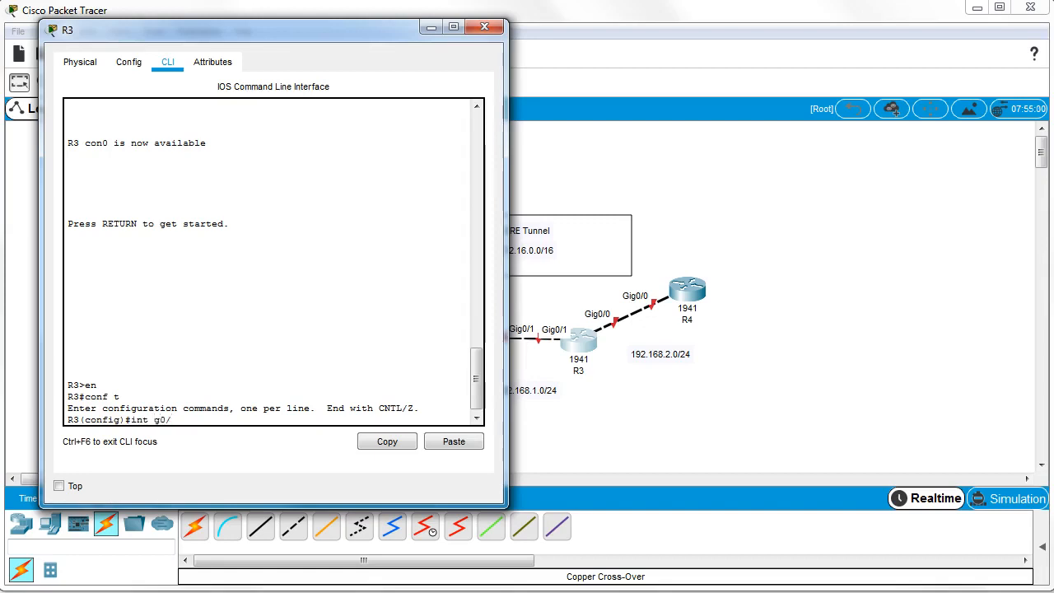
type("1")
key("Return")
type("ip address 192.168.1.2 255.255.255.0")
key("Return")
type("no shut")
key("Return")
key("Return")
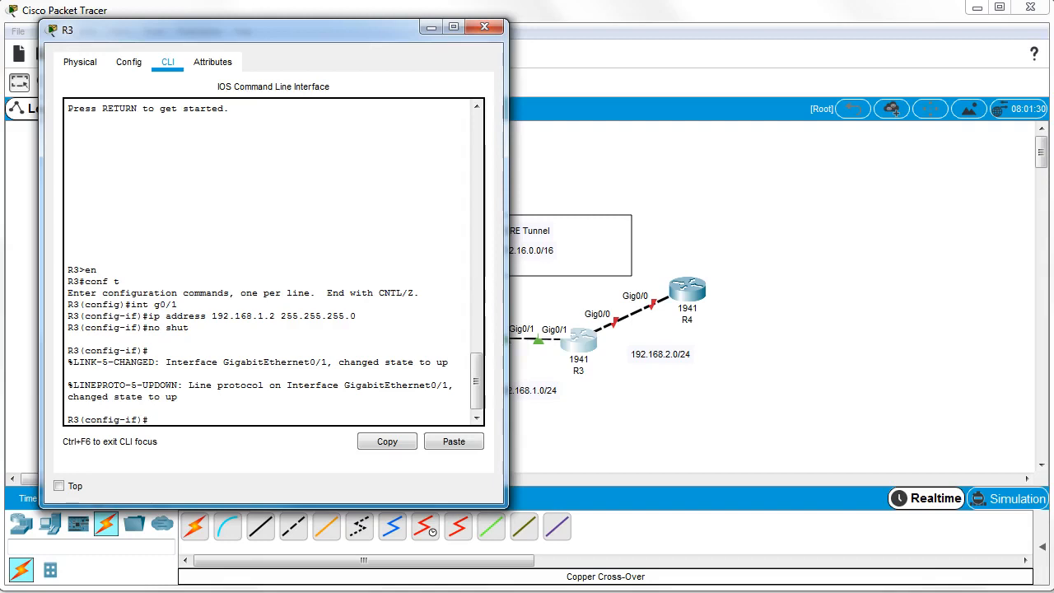
- Assign 192.168.2.1 255.255.255.0 to R3's interface g0/0 and enable it
type("int g0/0")
key("Return")
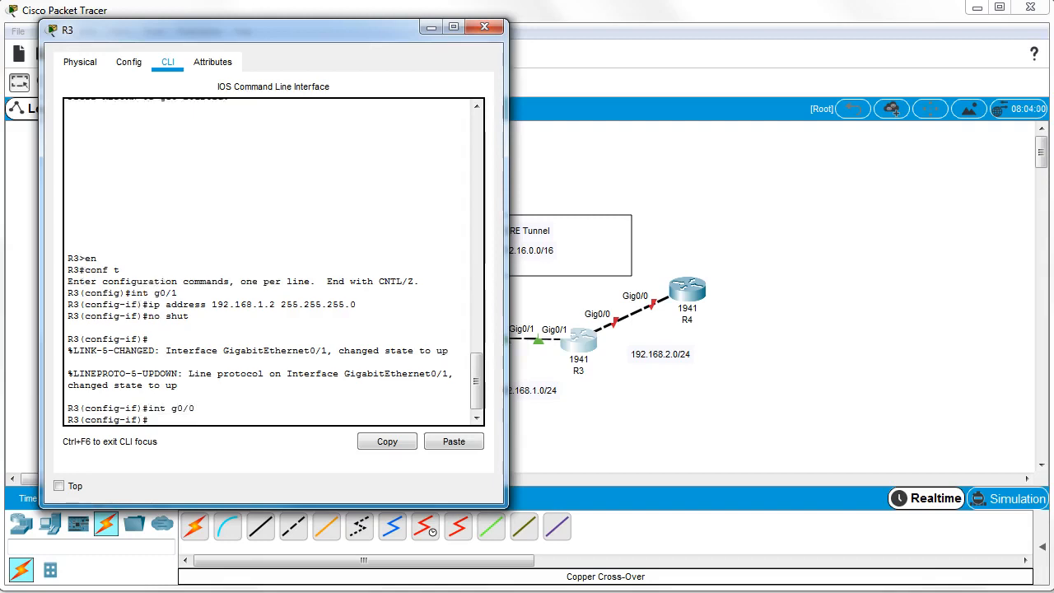
type("ip address 192.168.2.1 2")
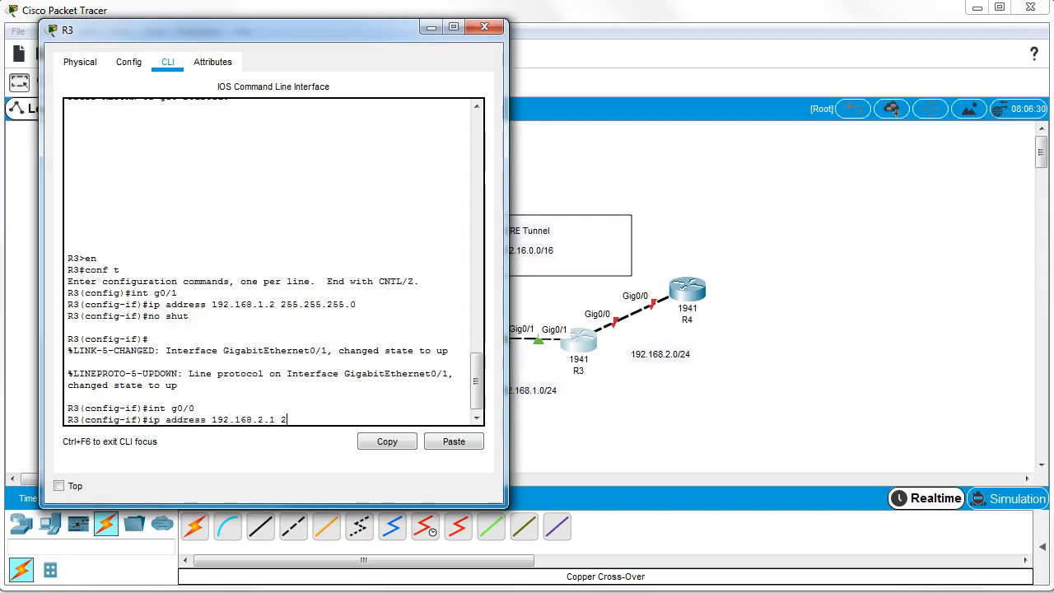
type("55.255.255.")
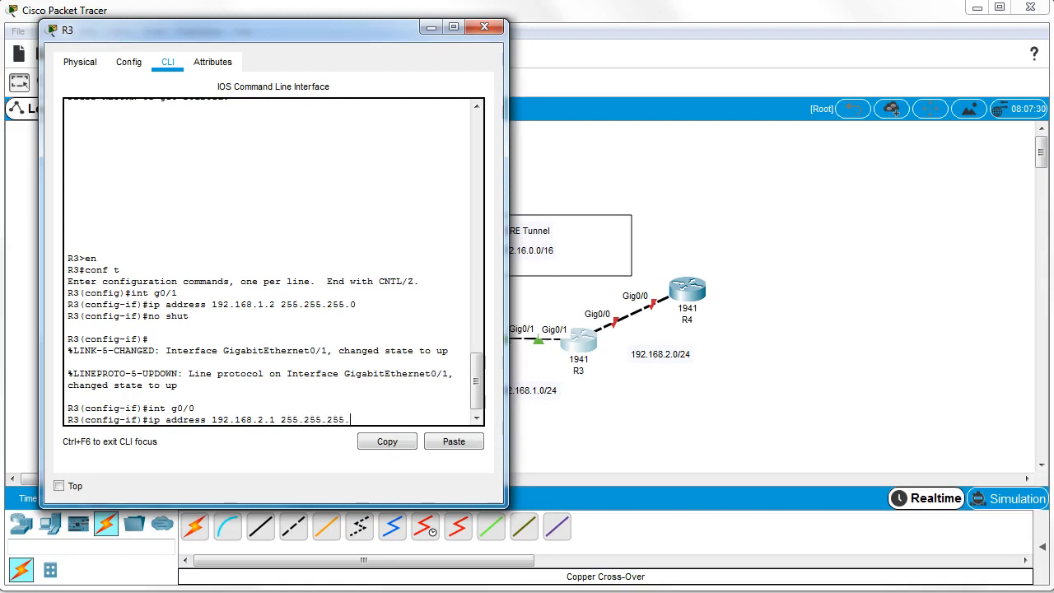
type("0")
key("Return")
type("no shut")
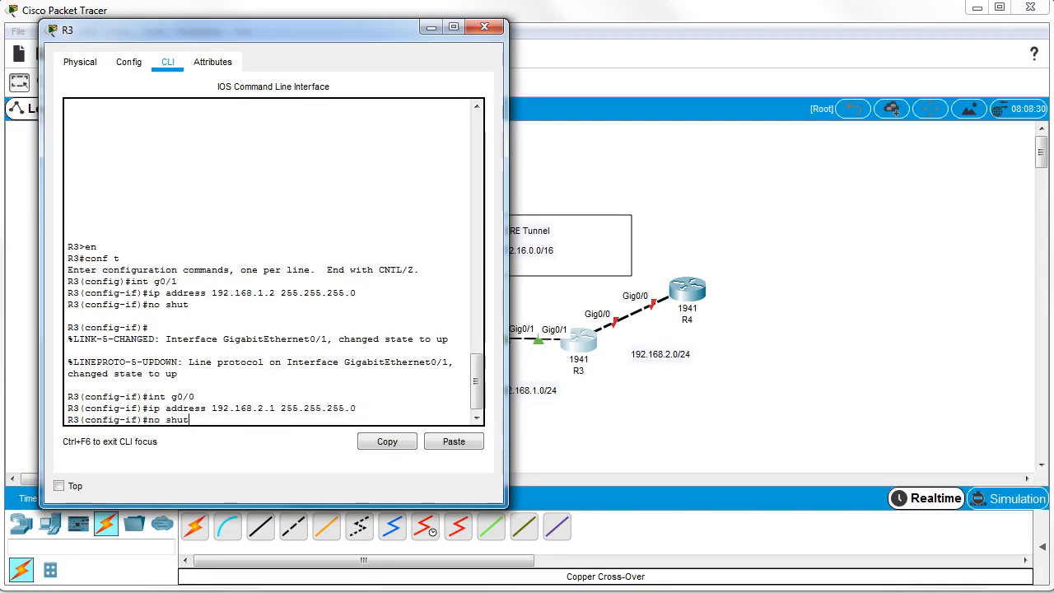
key("Return")
- Leave interface configuration on R3 and start OSPF routing process 1
type("ex")
key("BackSpace")
type("xit")
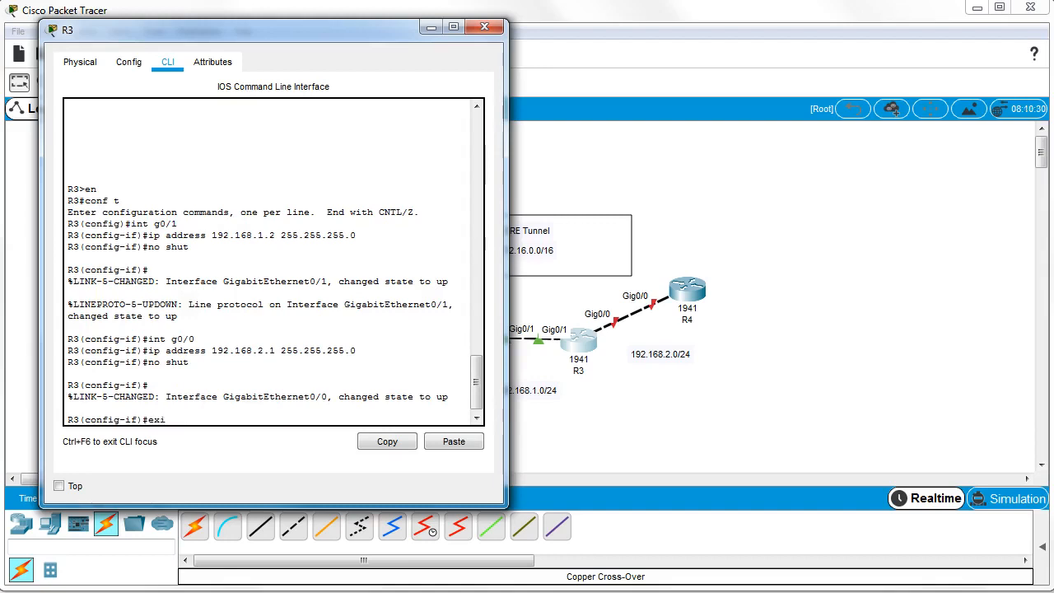
key("Return")
type("router ospf")
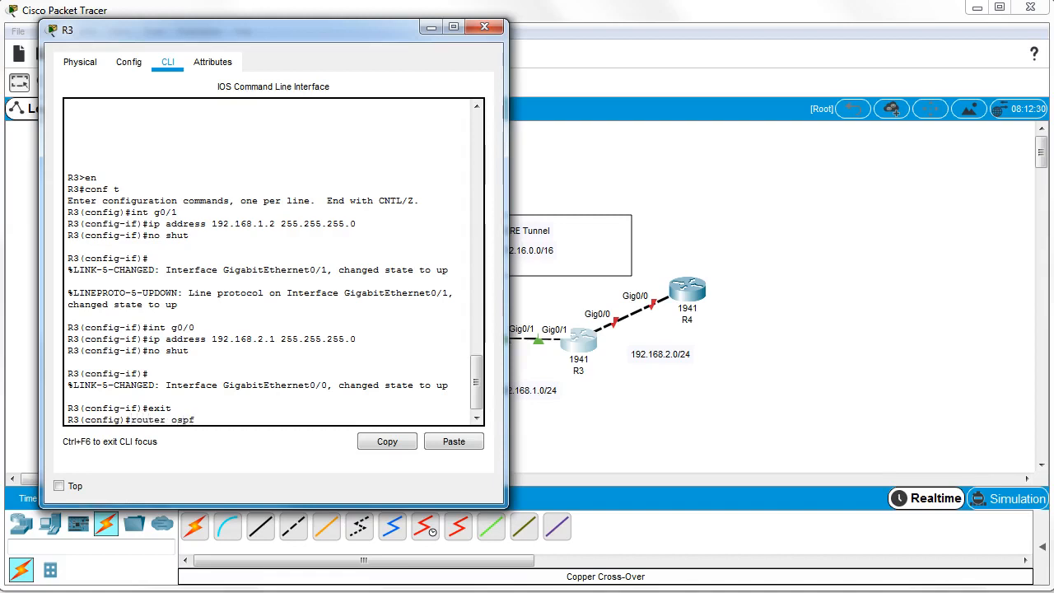
type(" 1")
key("Return")
- Add network 0.0.0.0 255.255.255.255 in area 0 to R3's OSPF process and end configuration mode
type("network 0.0.0.0 2")
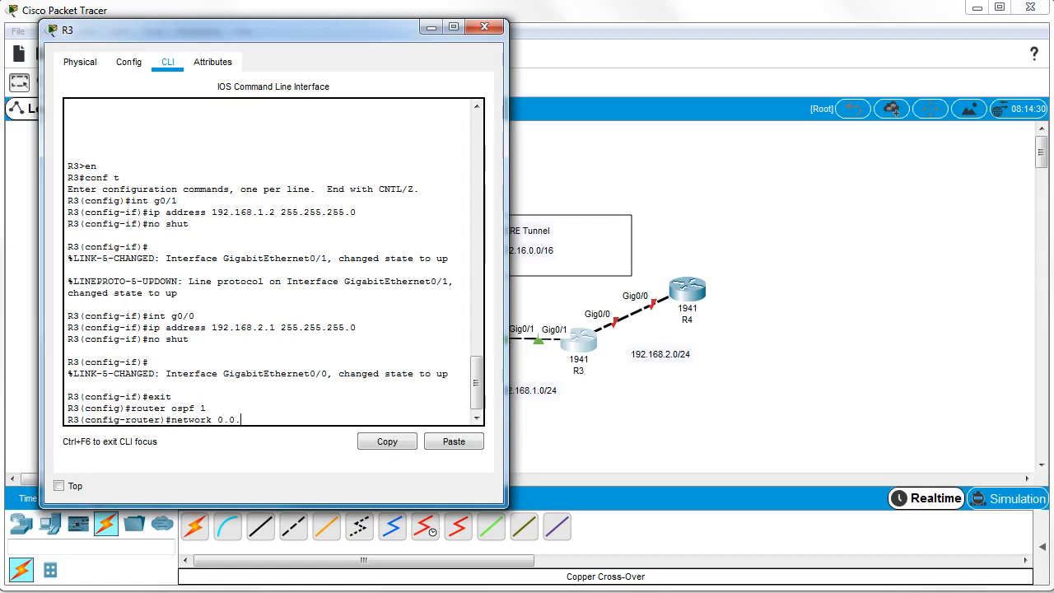
type("55.255.255.")
type("255")
type(" as")
type("rea")
type(" 0")
key("Return")
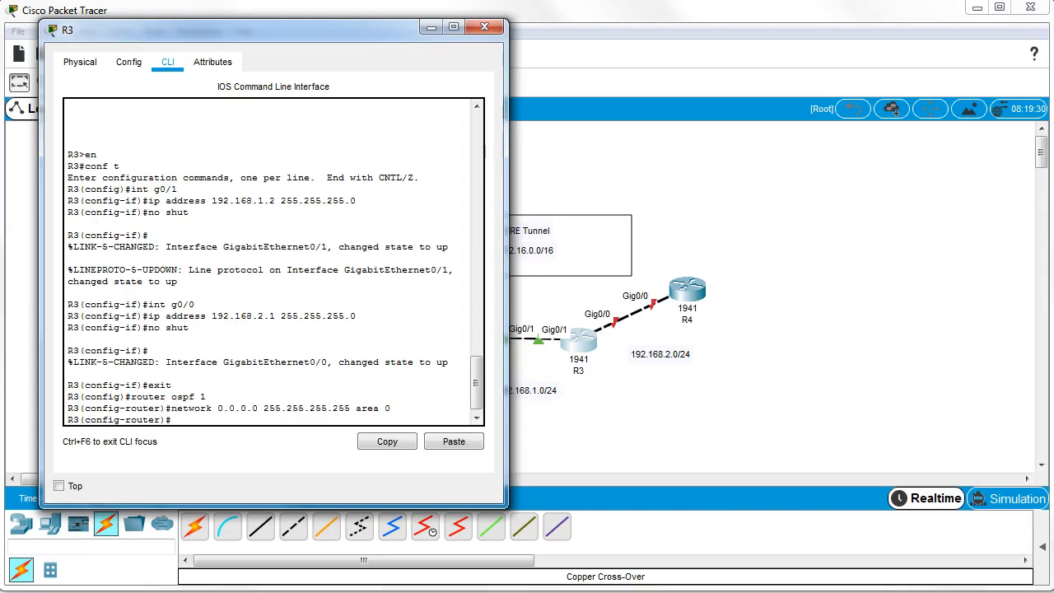
type("end")
key("Return")
key("Return")
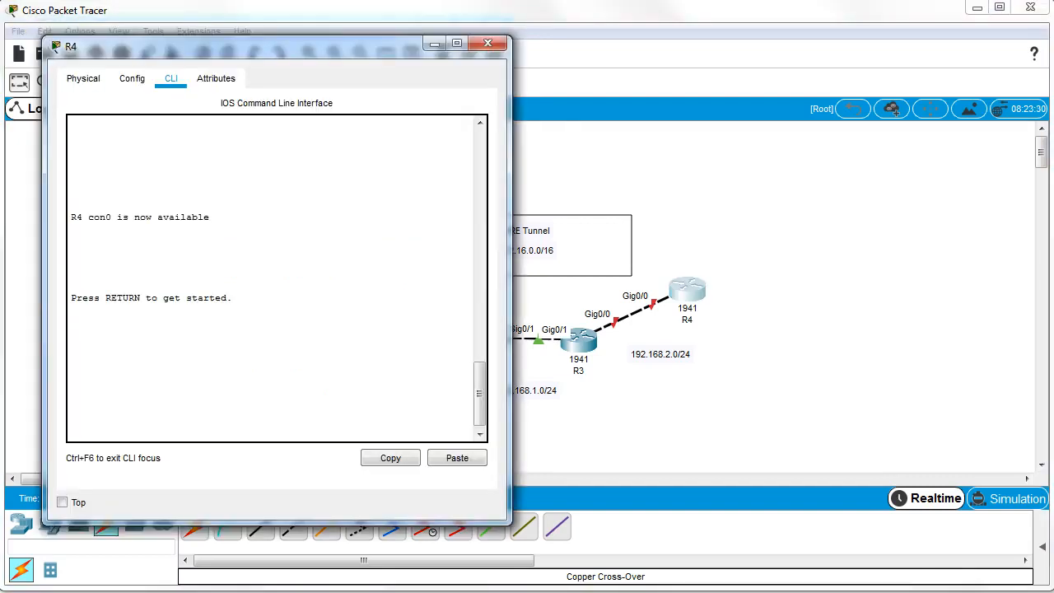
- Start a session on router R4's command line and enter global configuration mode
key("Return")
type("en")
key("Return")
type("conf t")
key("Return")
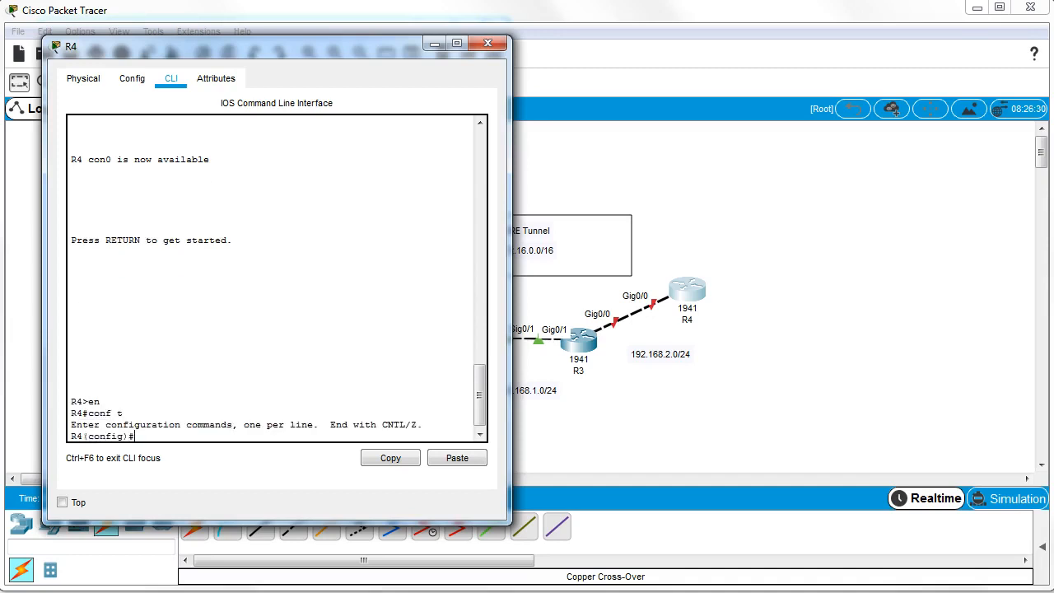
- Assign IP address 192.168.2.2 with mask 255.255.255.0 to R4's interface g0/0
type("int g0/0")
key("Return")
type("ip address")
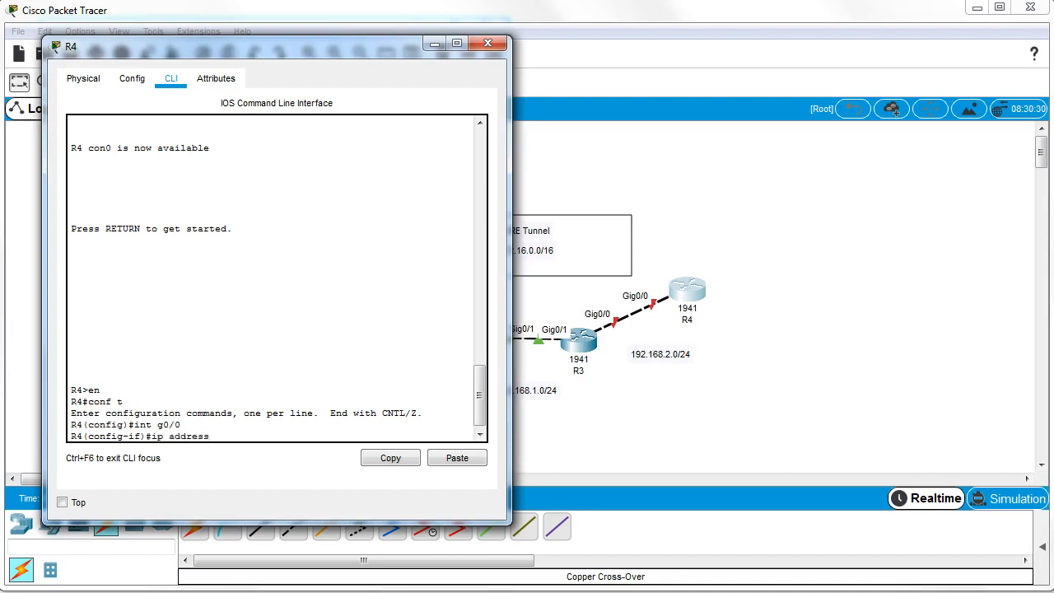
type(" 192.168.2.2 255.255.255.0")
key("Return")
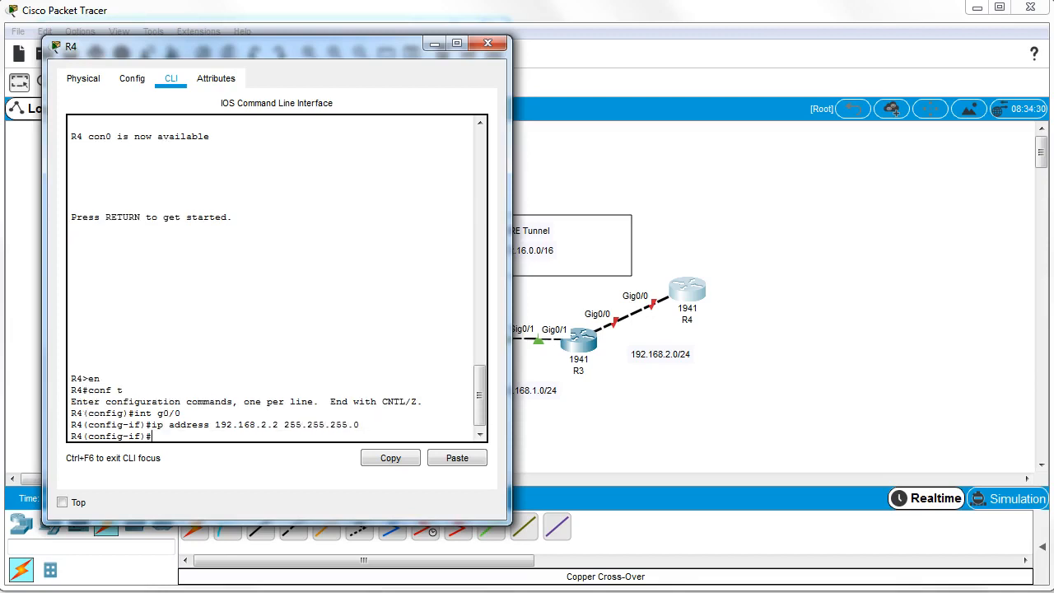
- Enable R4's interface g0/0 with the no shut command
type("nos hu")
key("BackSpace")
key("BackSpace")
key("BackSpace")
key("BackSpace")
type("shut")
key("Return")
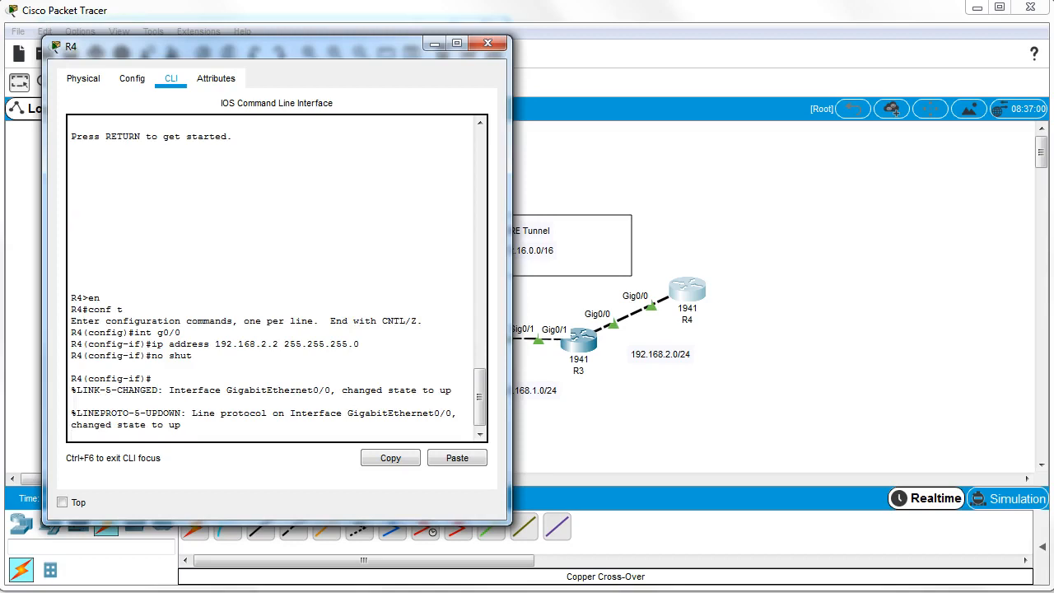
key("Return")
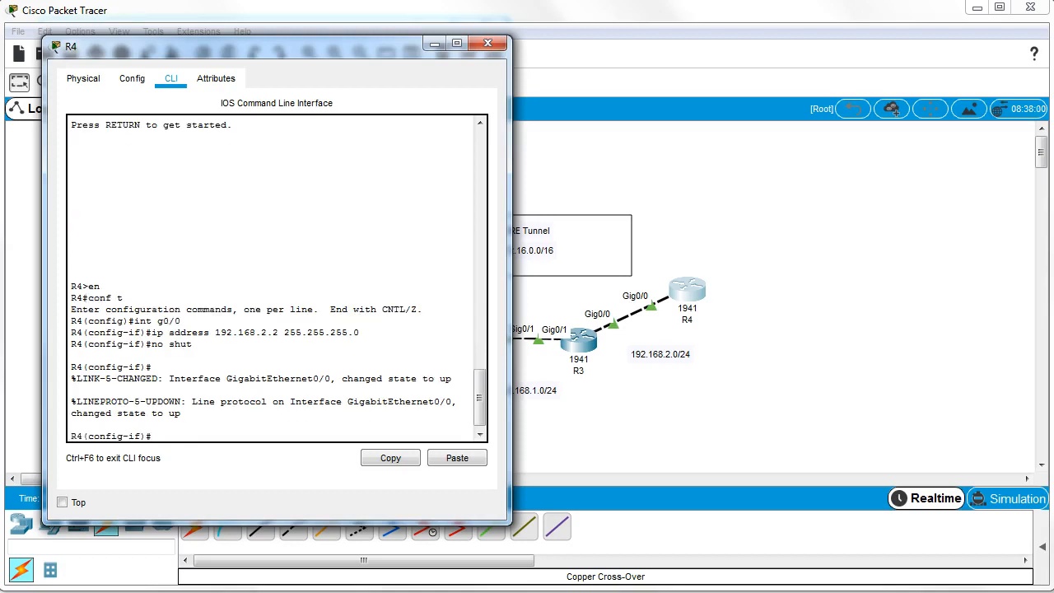
- Leave interface configuration on R4 and start OSPF routing process 1
type("exit")
key("Return")
type("rou")
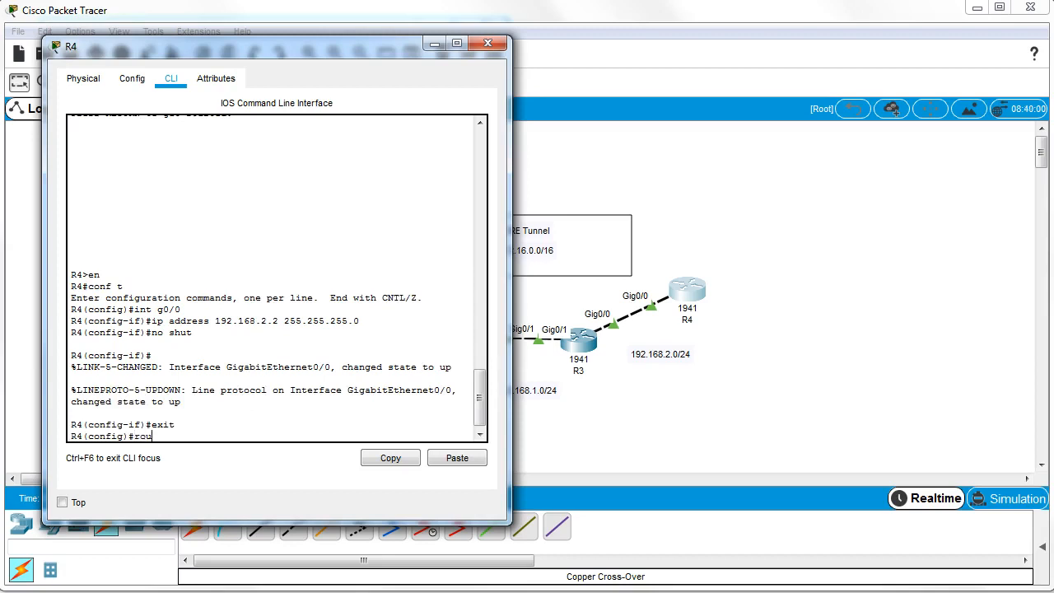
type("ter ospf 1")
key("Return")
- Add network 0.0.0.0 255.255.255.255 in area 0 to R4's OSPF process and end configuration mode
type("network 0.0.0.0 255.255.255.255")
key("BackSpace")
key("BackSpace")
key("BackSpace")
type(".255")
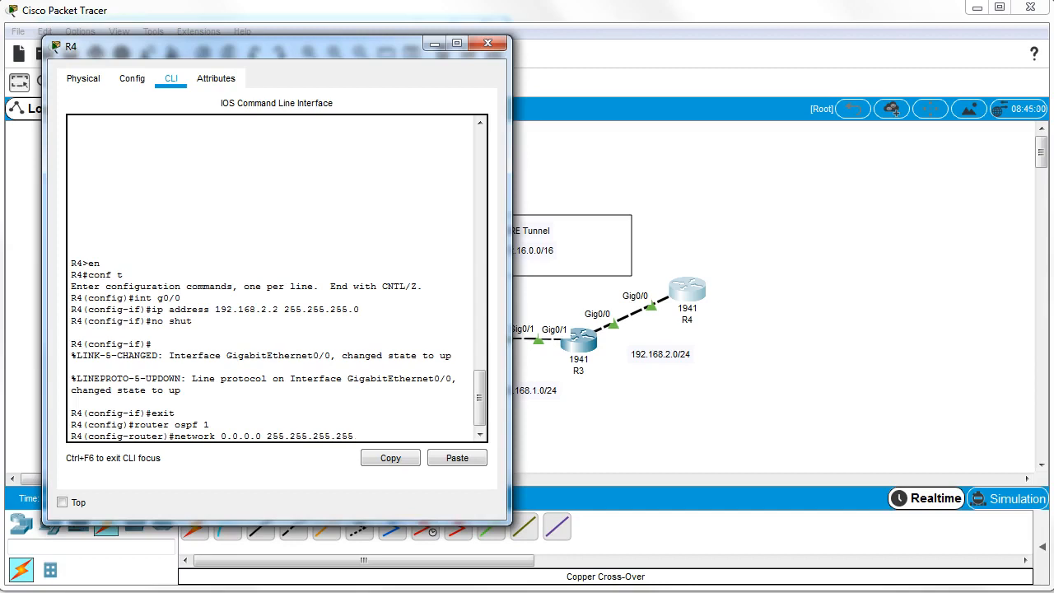
type(" area 0")
key("Return")
type("end")
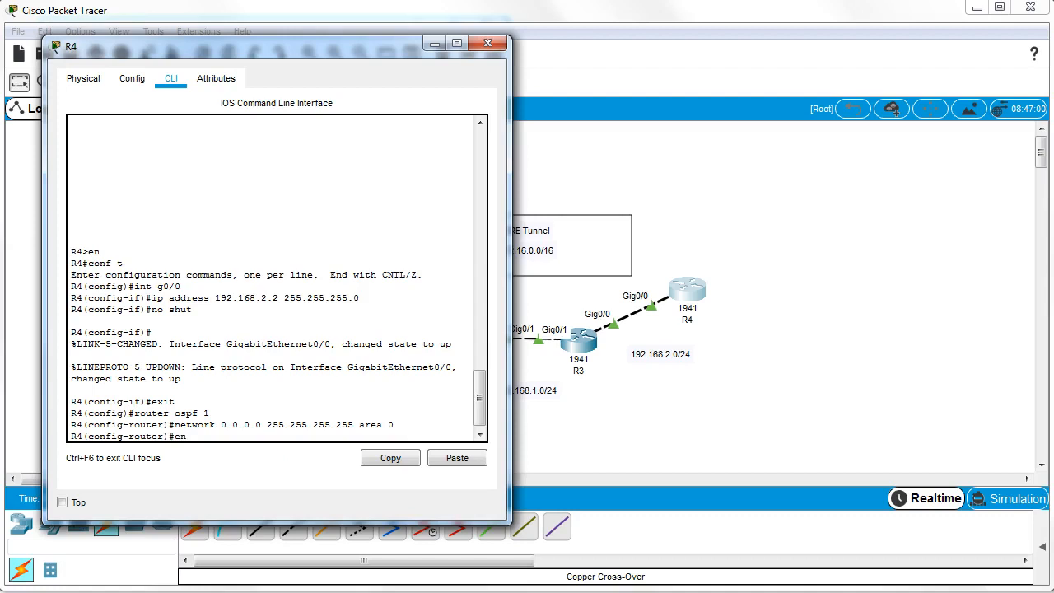
key("Return")
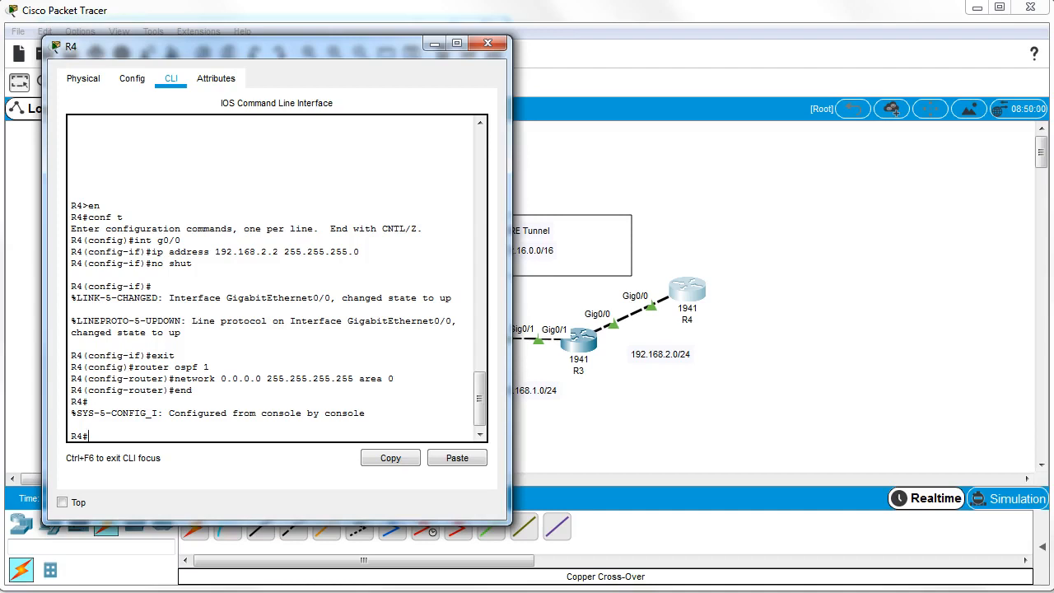
- Display R4's IP routing table repeatedly to check for routes learned through OSPF
type("show ip route")
key("Return")
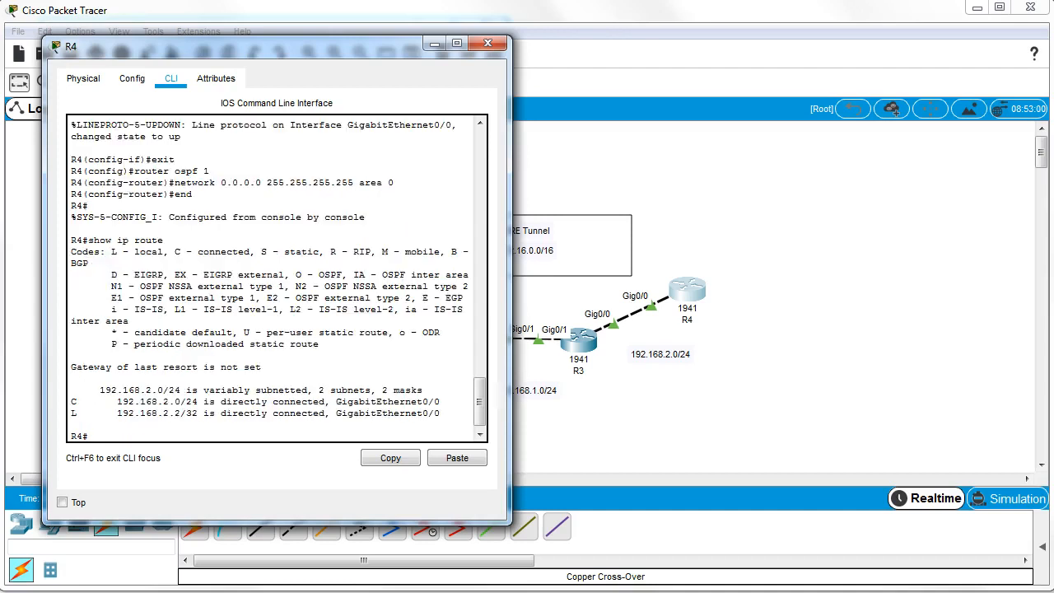
key("Up")
key("Return")
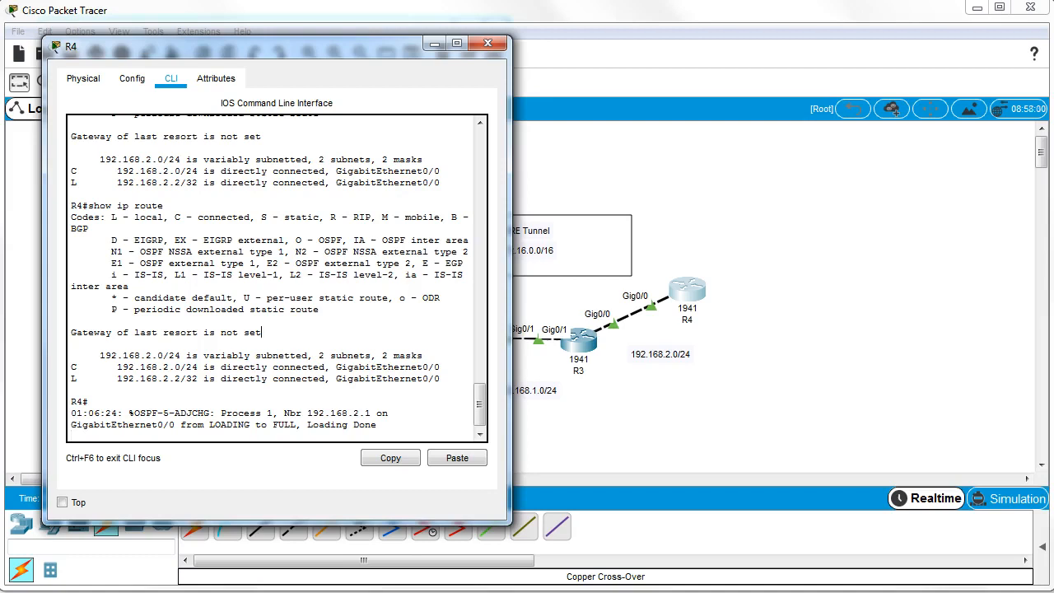
key("Return")
type("show ip route")
key("Return")
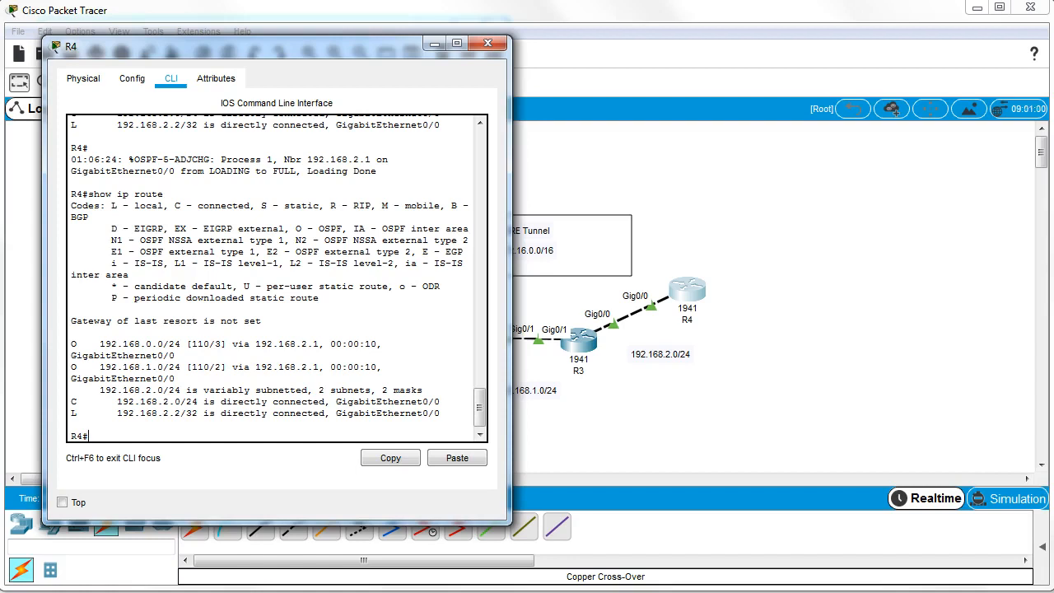
- Ping 192.168.0.1 from R4 to test connectivity to R1, and close R4's window
type("ping 192.168.0.1")
key("Return")
key("Up")
key("Down")
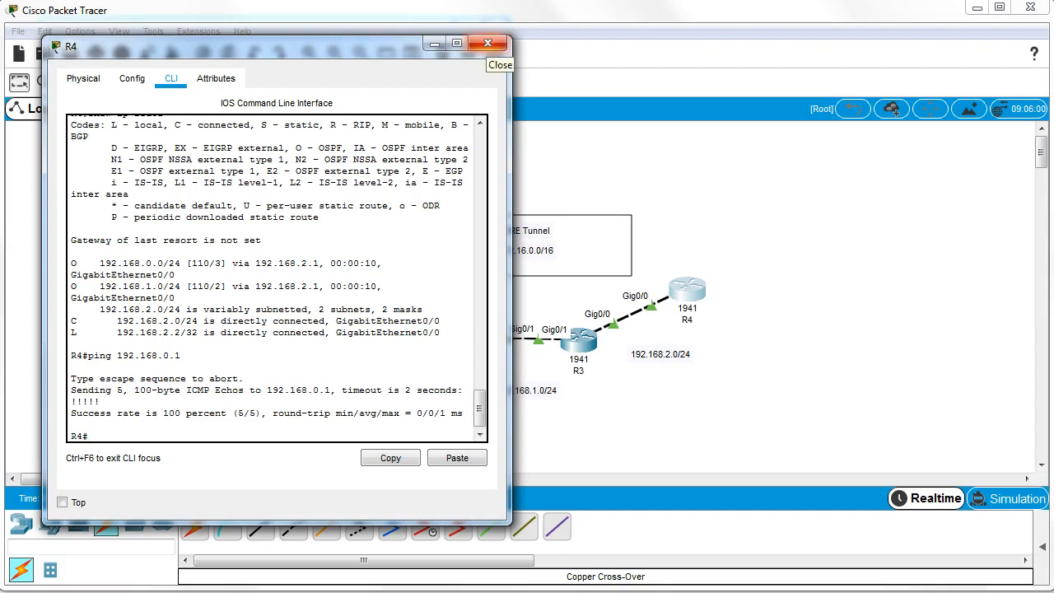
left_click(490, 44)
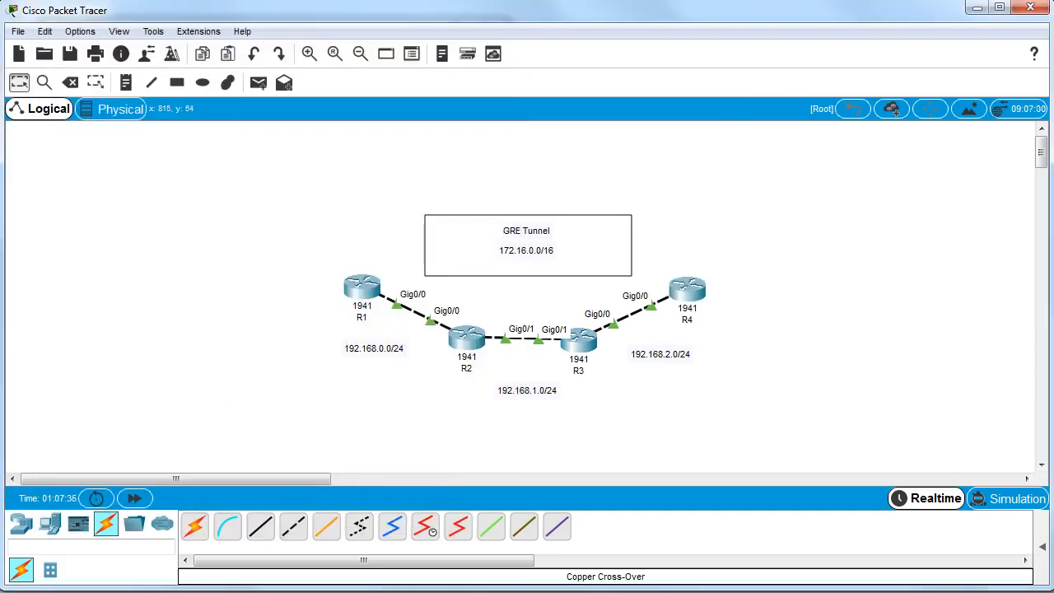
- Open router R1's command line and enter global configuration mode
mouse_move(362, 290)
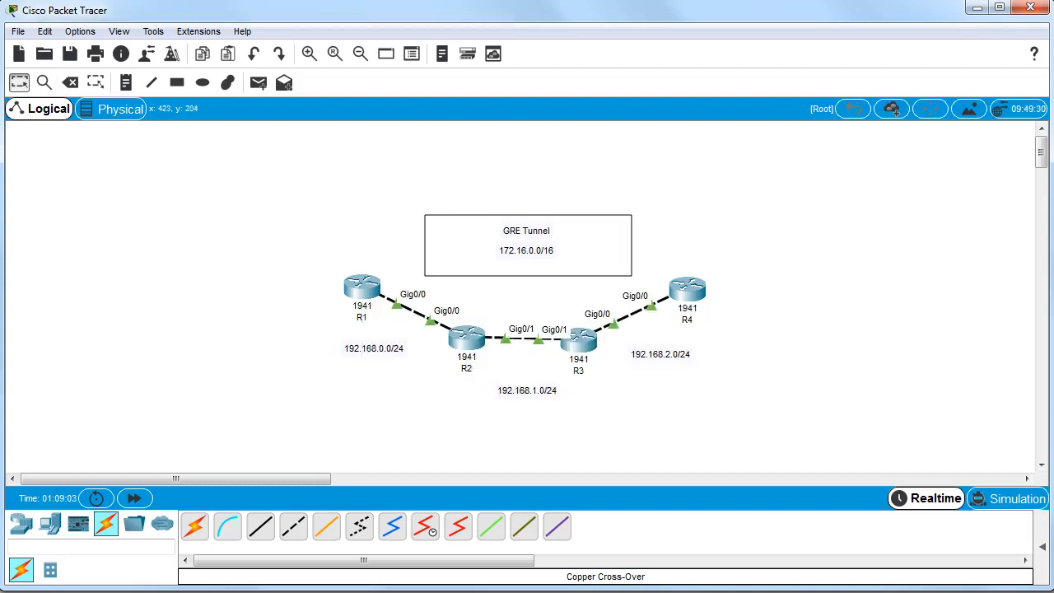
left_click(363, 286)
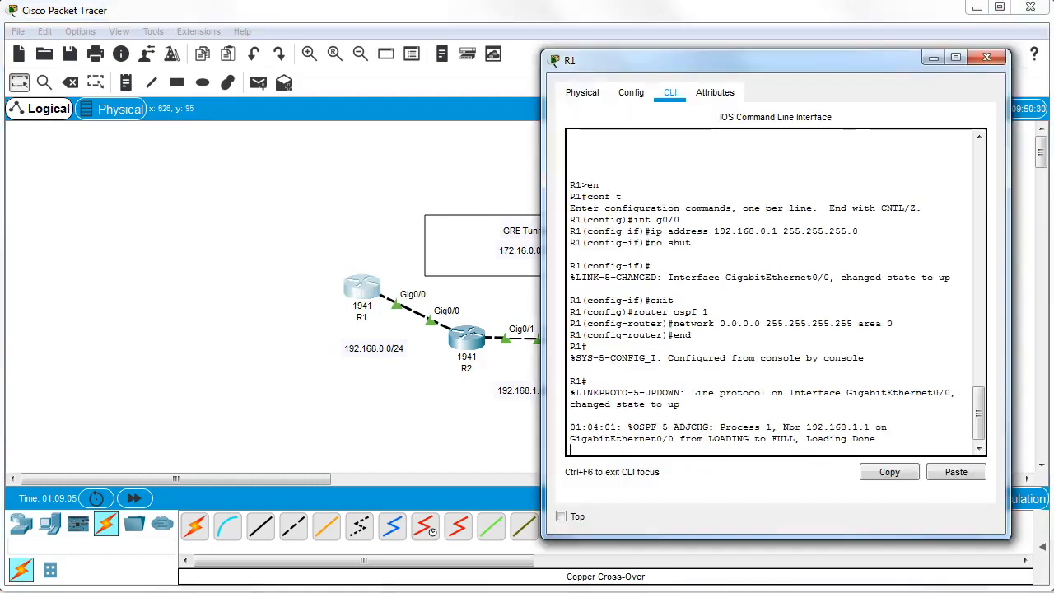
left_click_drag(742, 59, 752, 39)
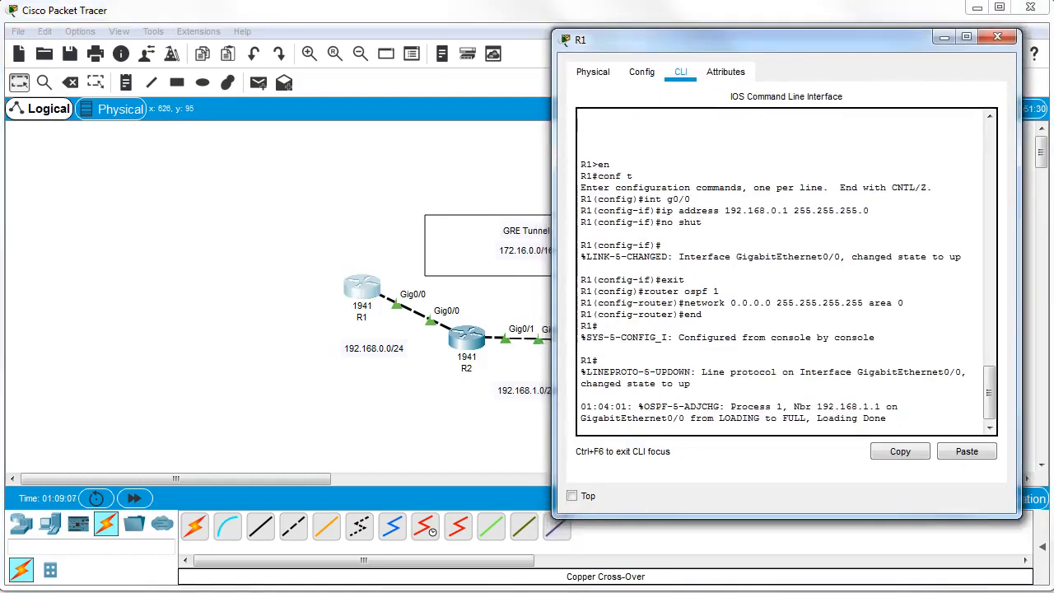
key("Return")
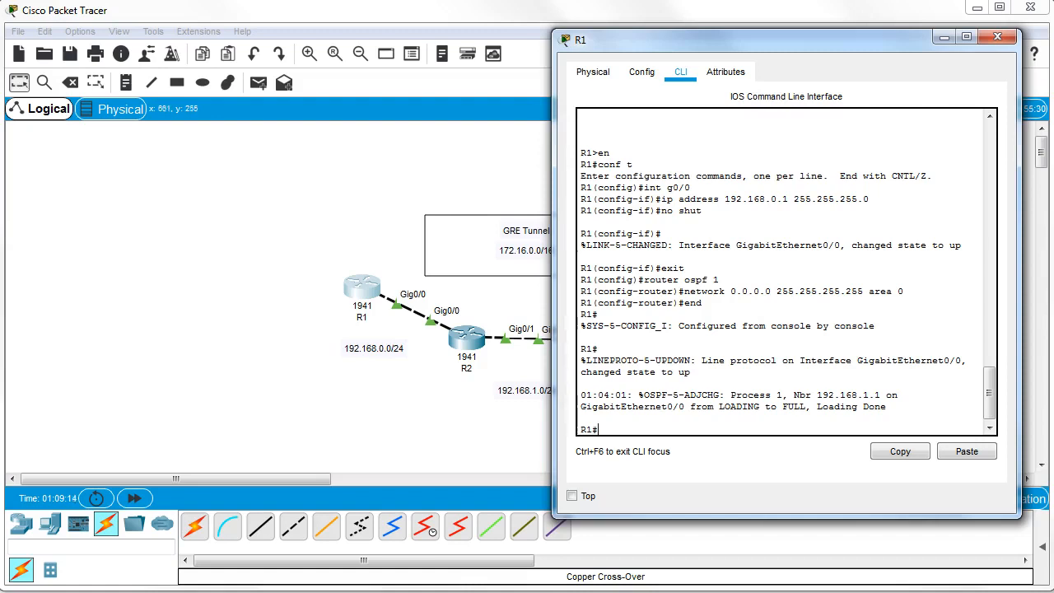
type("conf t")
key("Return")
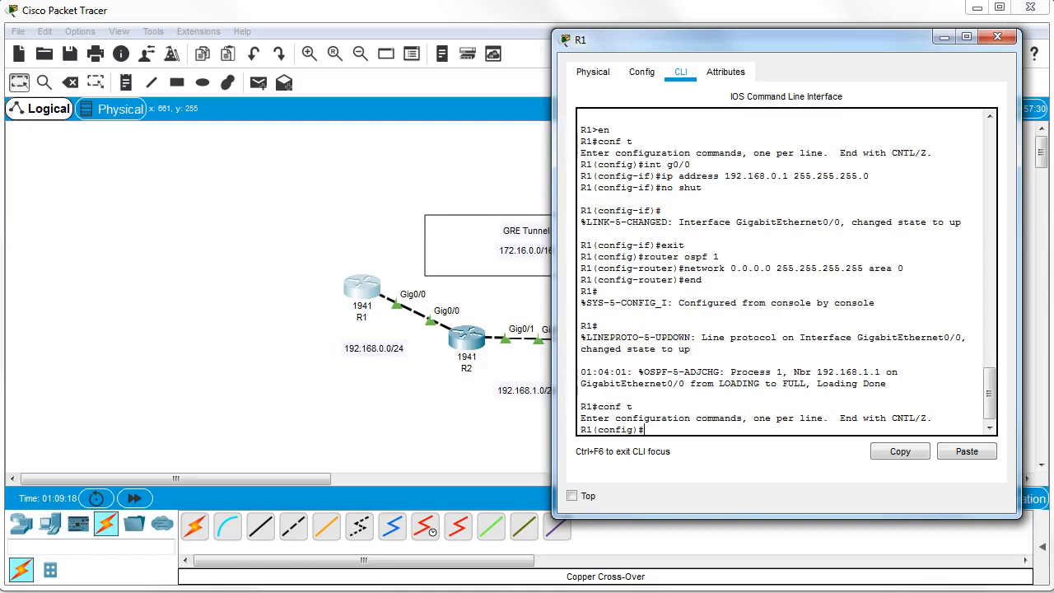
- Create interface tunnel 0 on R1 and set its tunnel mode to gre ip
type("int tunnel 0")
key("Return")
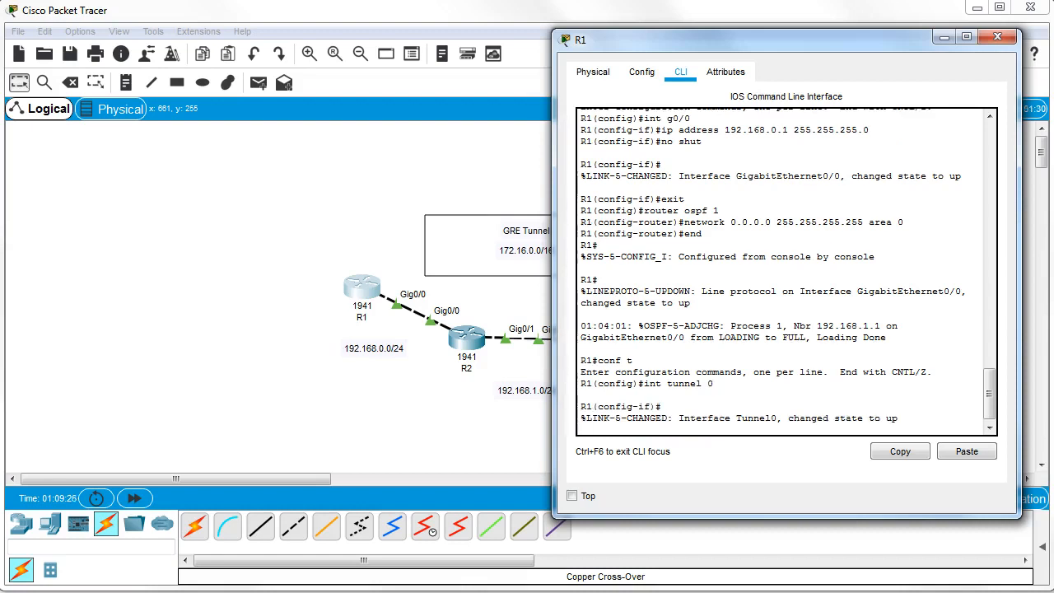
key("Return")
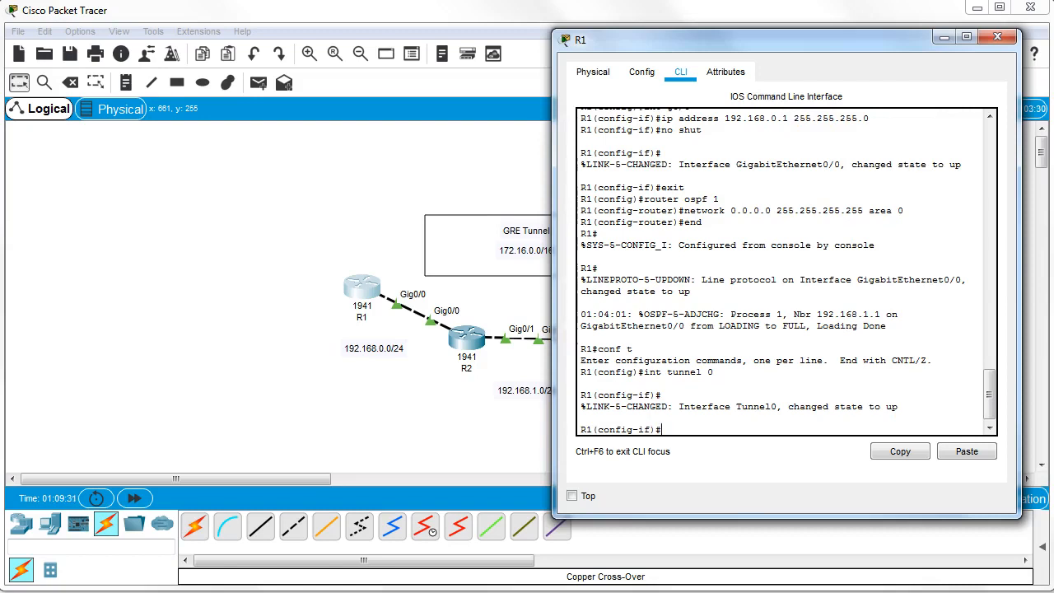
type("tunnel mode gre ip")
key("Return")
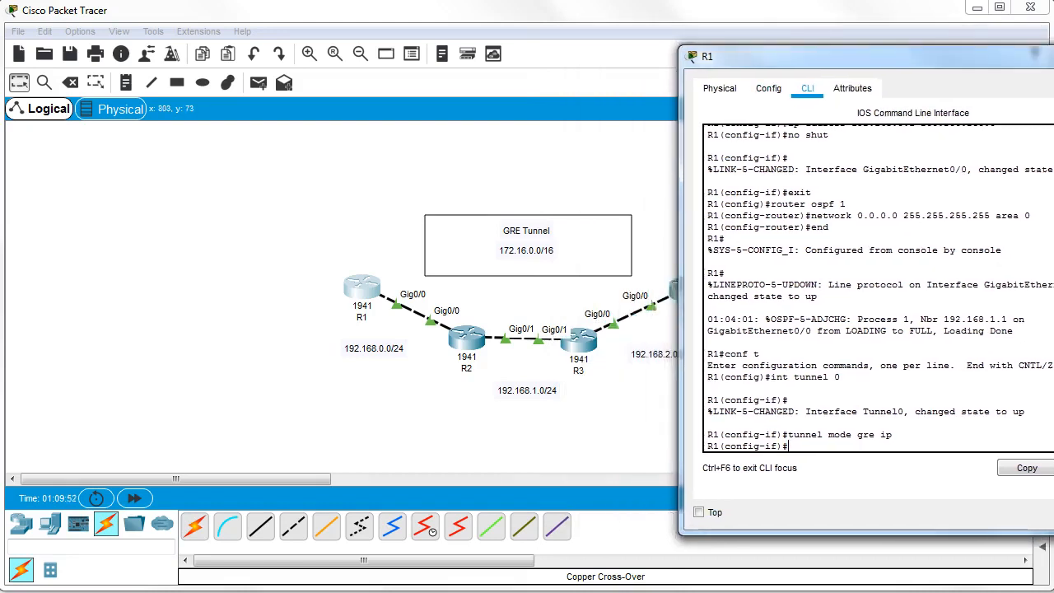
- Assign 172.16.0.1 255.255.0.0 to R1's tunnel 0 interface and enable it
type("ip address 172")
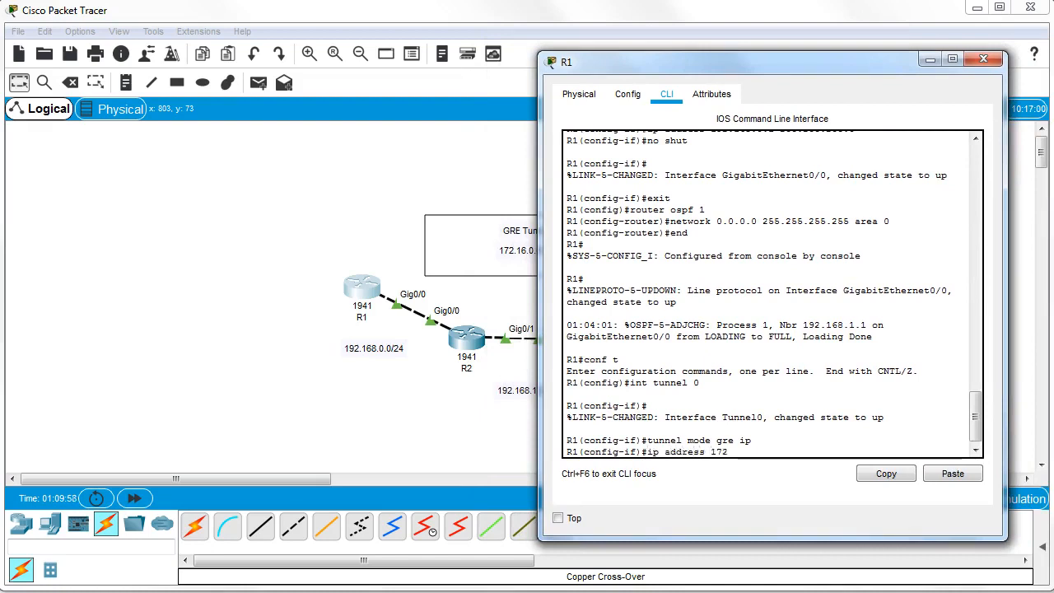
type(".16.0.1 255.255.0.0")
key("Return")
type("no shut")
key("Return")
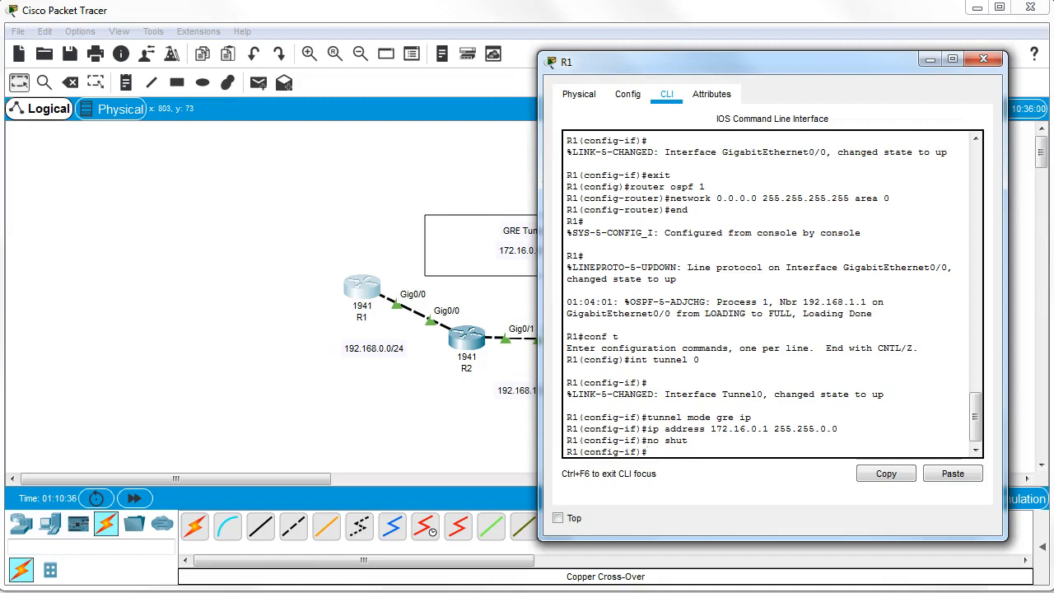
- List the tunnel source options on R1 and set g0/0 as the source of tunnel 0
type("tunnel source ?")
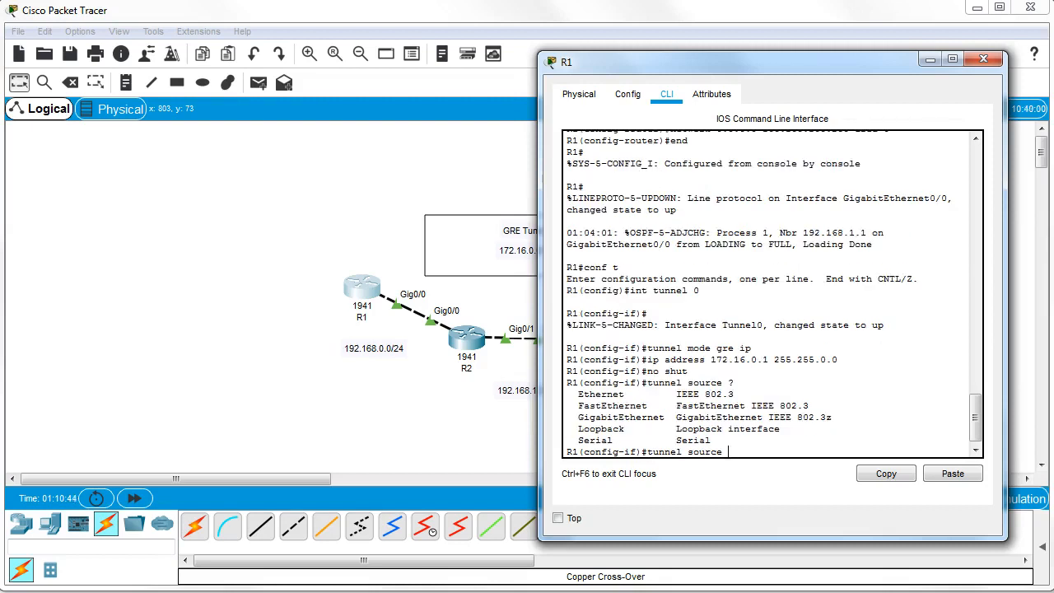
type("g0/0")
key("Return")
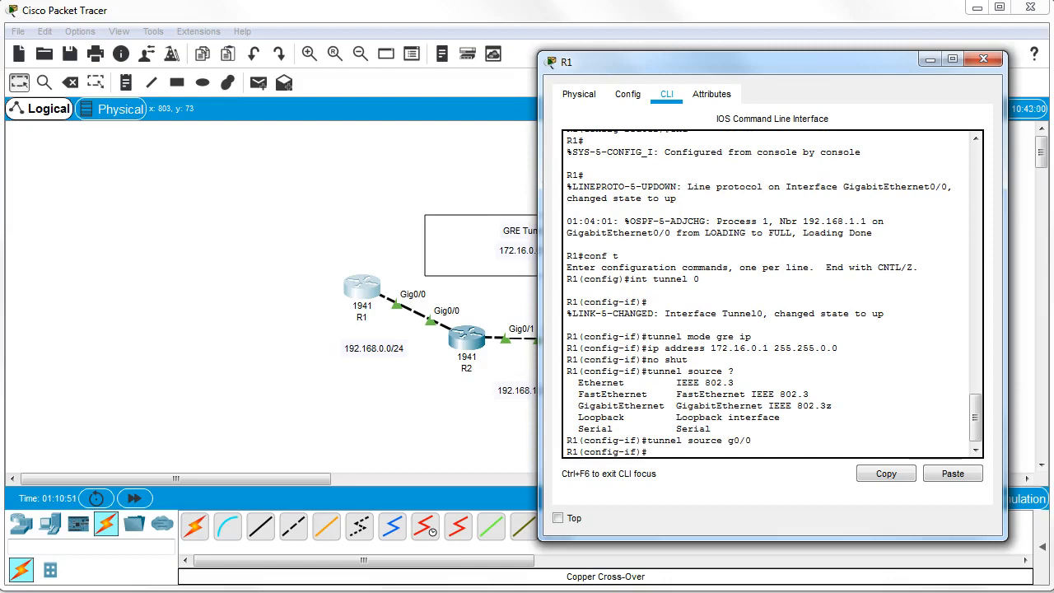
- Set the destination of R1's tunnel 0 to 192.168.2.2 and close the router's window
type("tunnel des")
key("Tab")
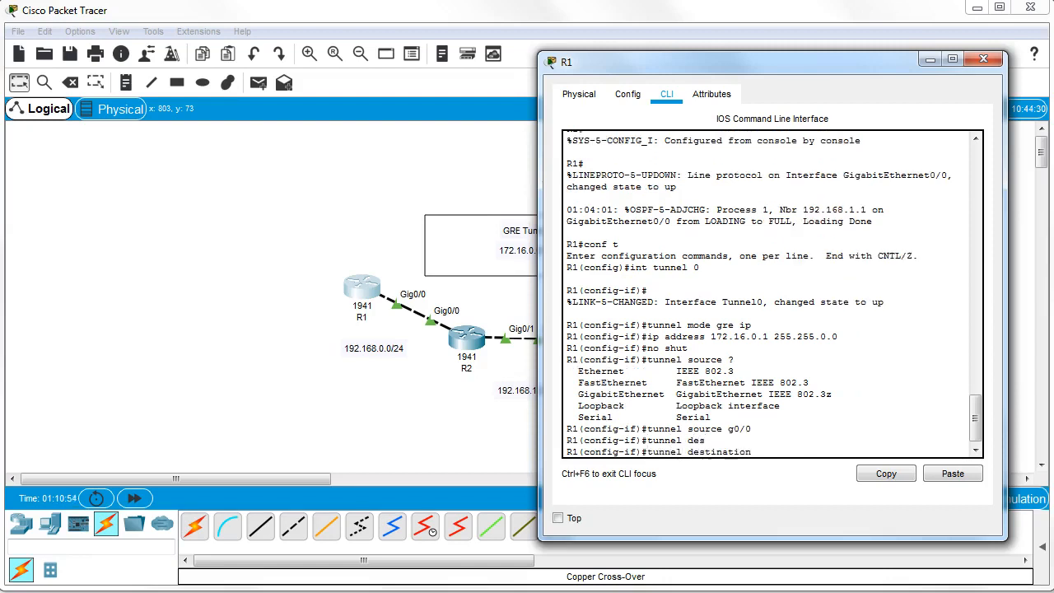
left_click_drag(742, 61, 286, 58)
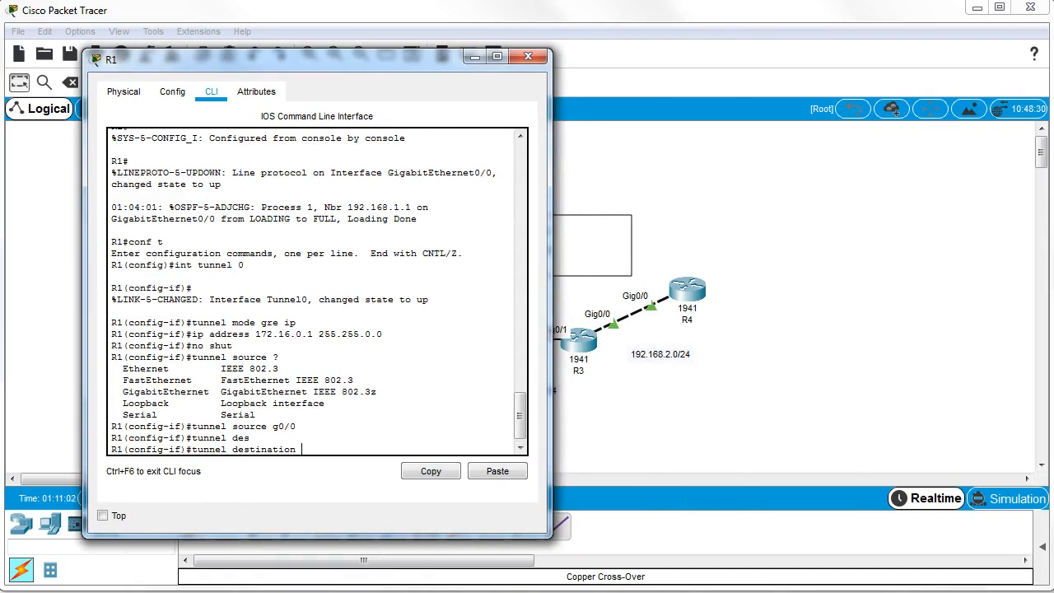
type("192.168.2.2")
key("Return")
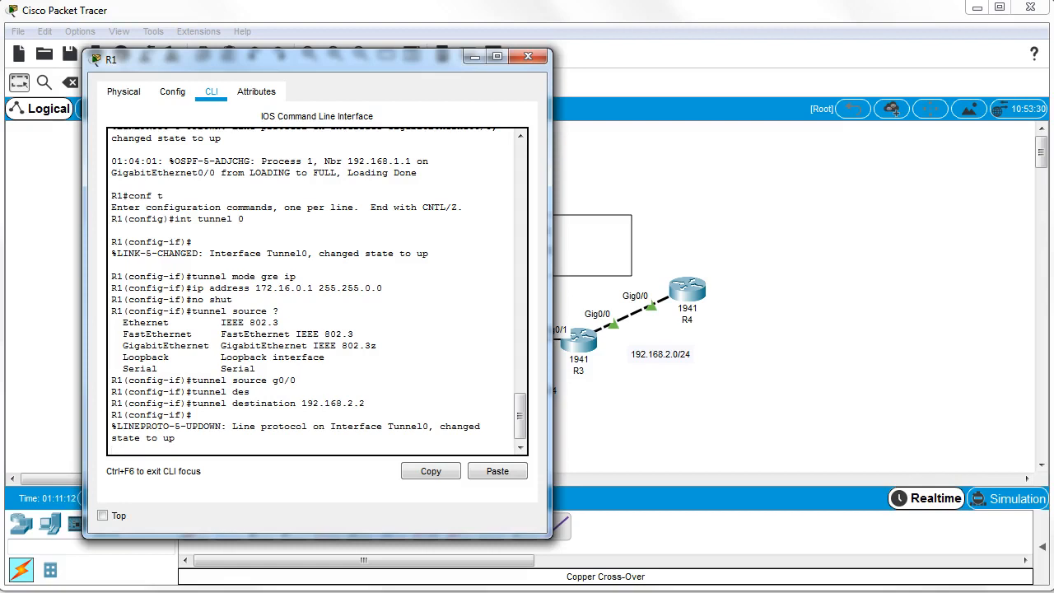
key("alt+F4")
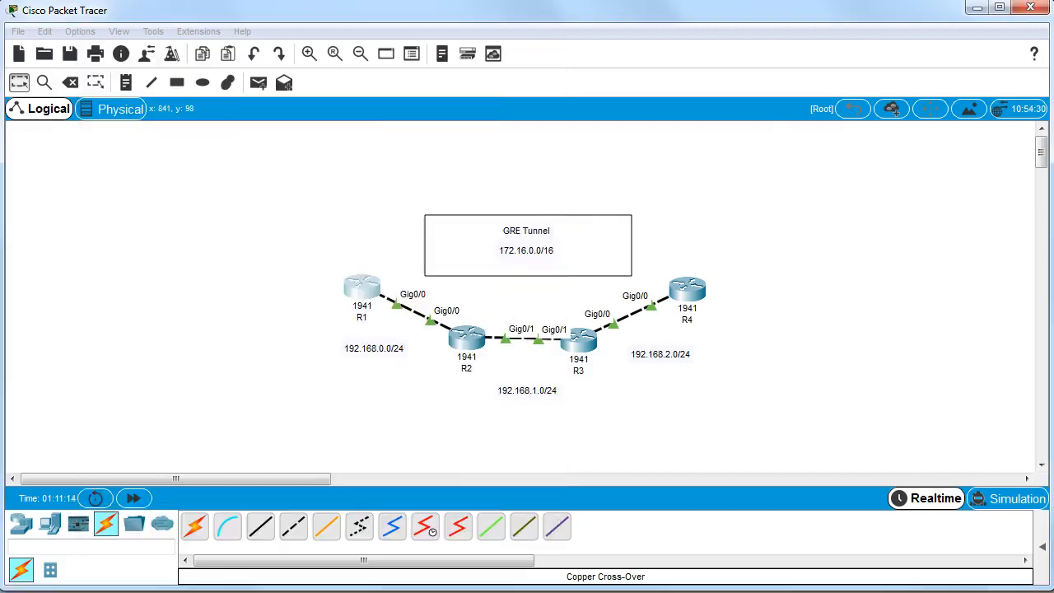
- Create interface tunnel 0 on R4 from global configuration mode and set its tunnel mode to gre ip
left_click(688, 290)
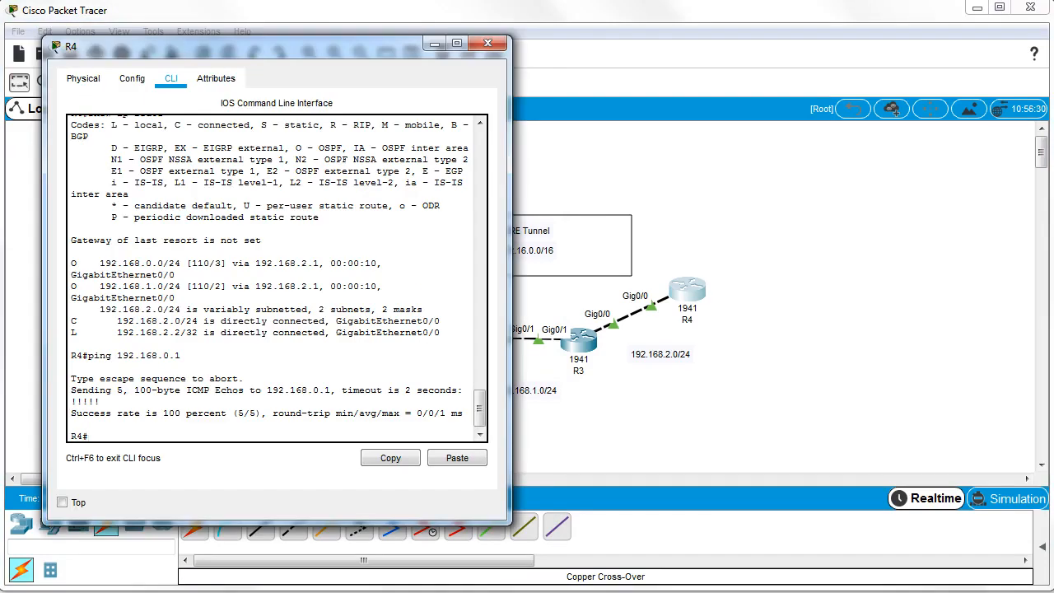
type("conf t")
key("Return")
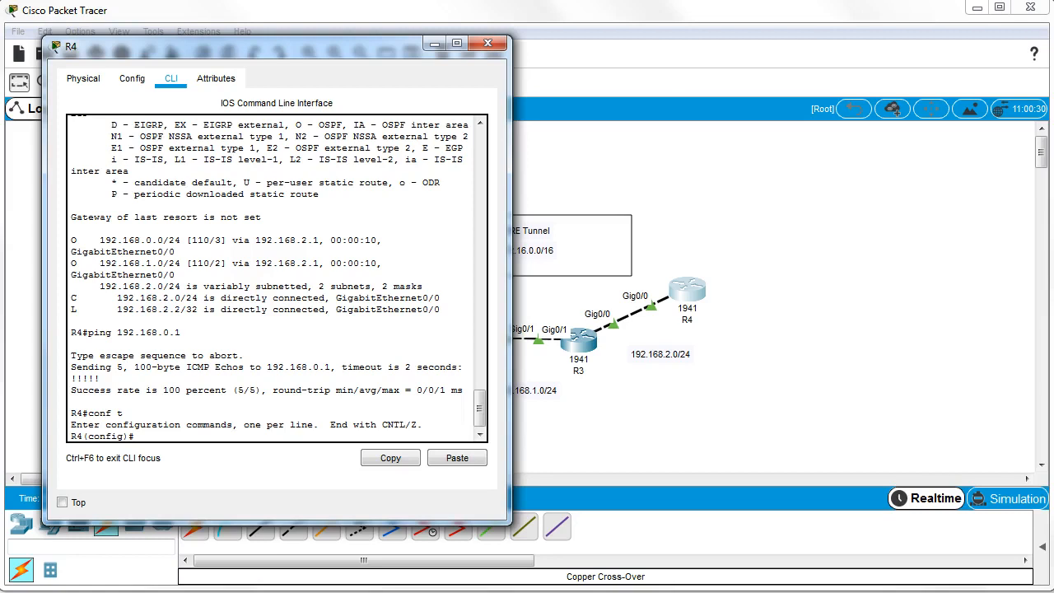
type("int tunnel 0")
key("Return")
key("Return")
type("tunnel")
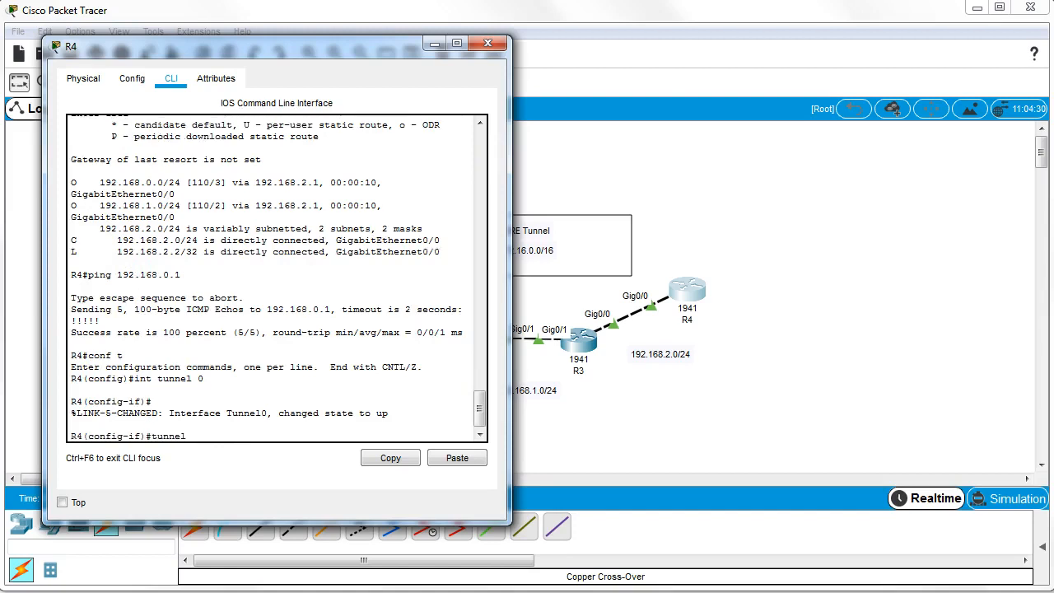
type(" mode gre ip")
key("Return")
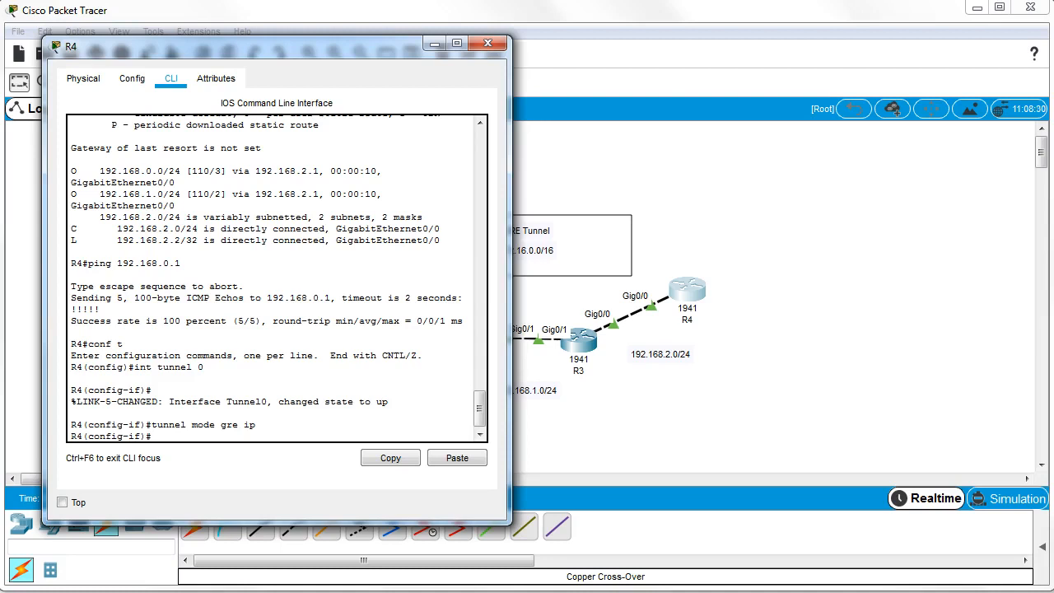
- Assign 172.16.0.2 255.255.0.0 to R4's tunnel 0 interface and enable it
type("ip address 172.16.0.2 255.255.0.0")
key("Return")
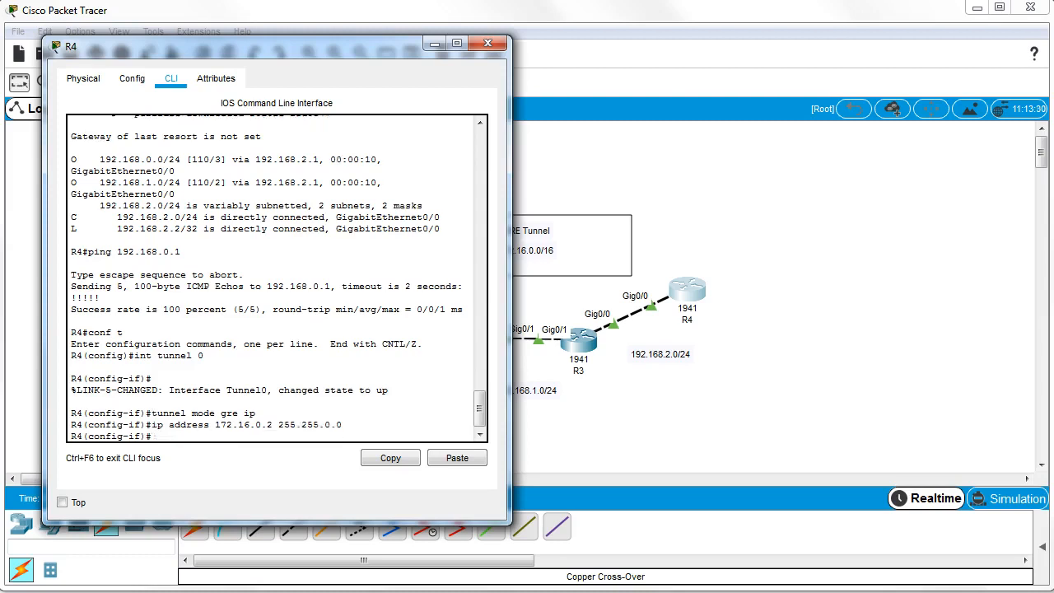
type("no shut")
key("Return")
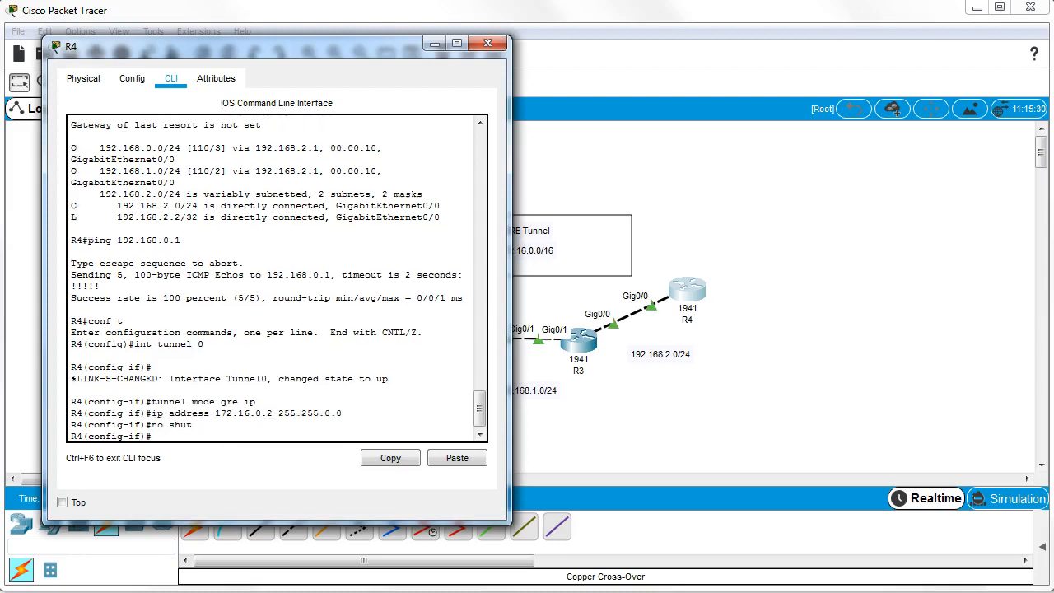
- Set g0/0 as the source of R4's tunnel 0
type("tunnel source")
type("g0/0")
key("Return")
- Set the destination of R4's tunnel 0 to 192.168.0.1 and return to privileged mode
type("tunnel")
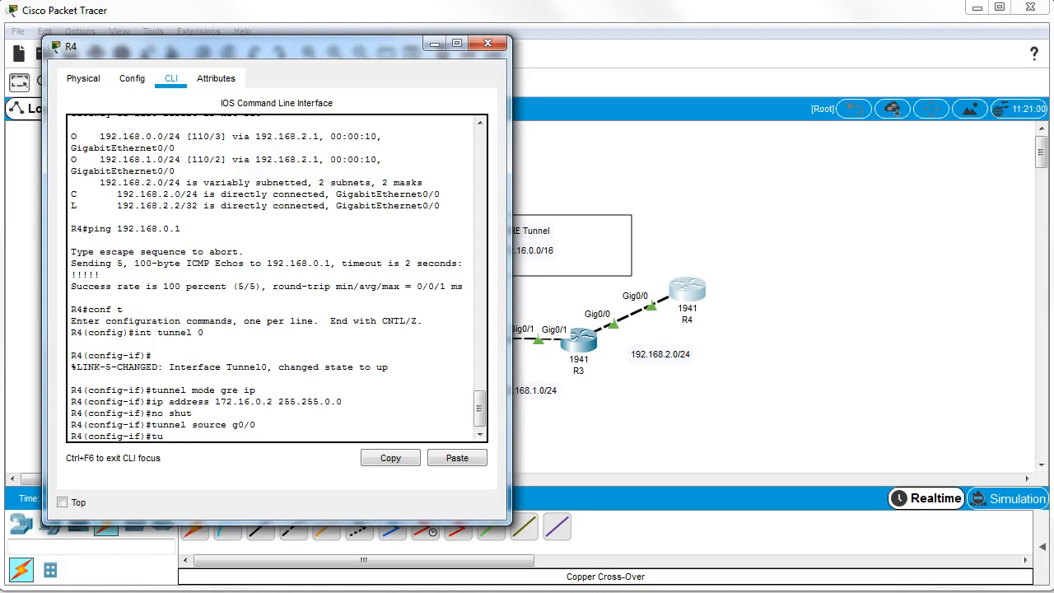
type(" desc")
key("Tab")
key("BackSpace")
key("Tab")
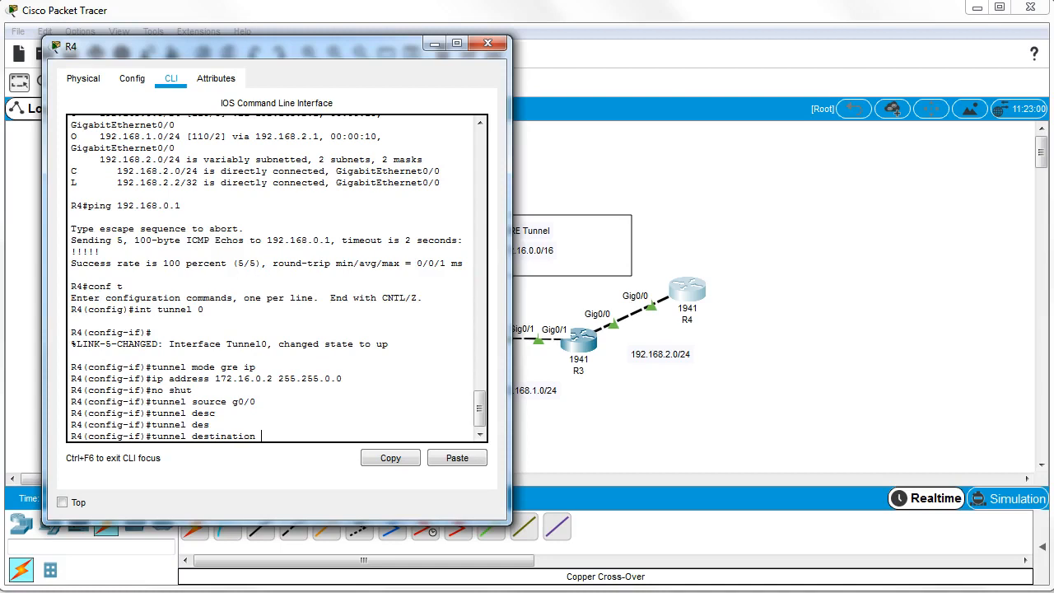
type("192.168.0")
key("Return")
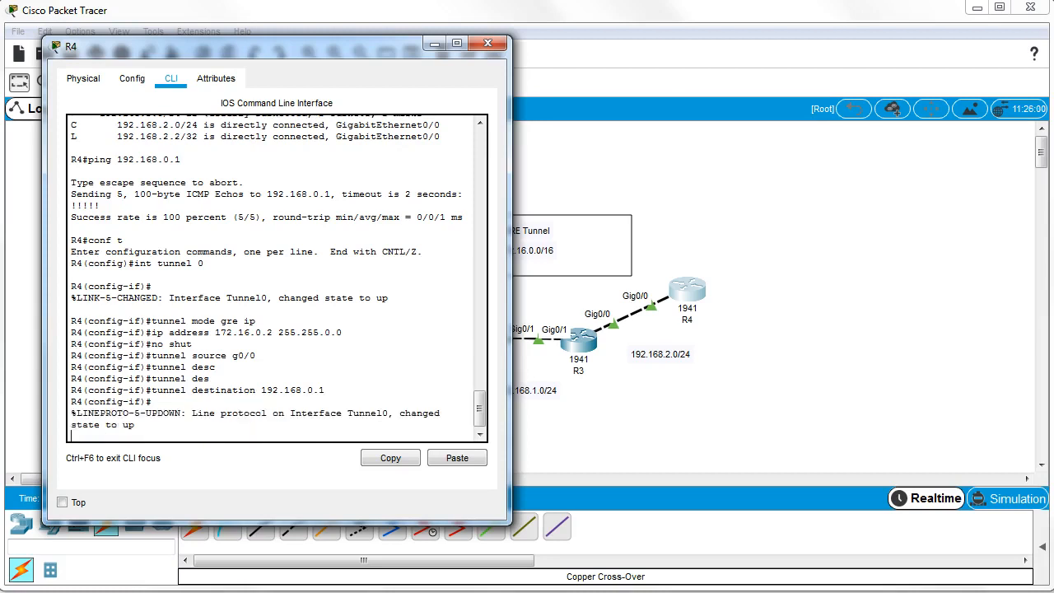
key("Return")
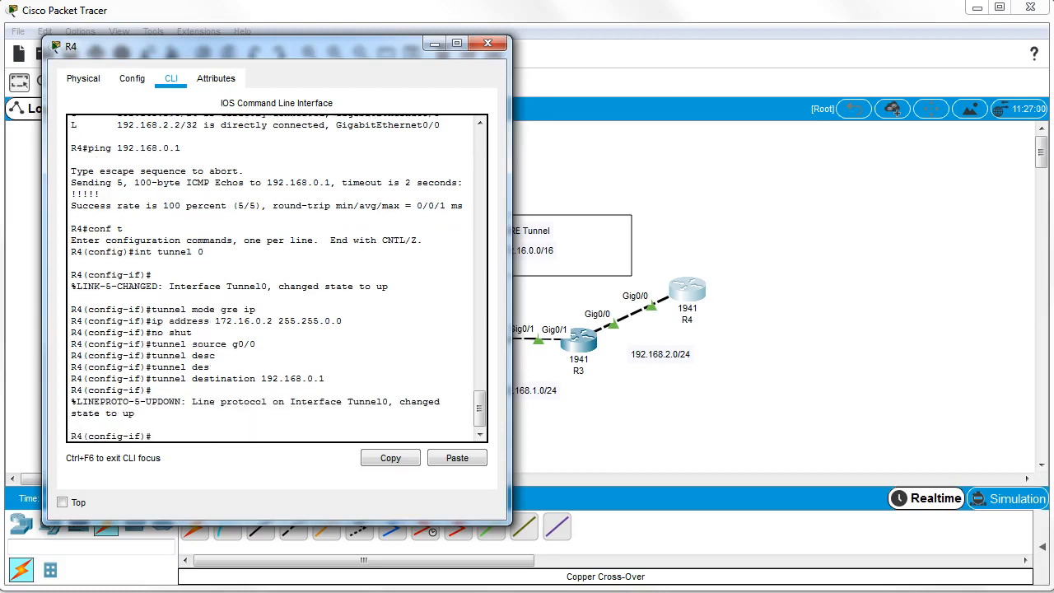
type("end")
key("Return")
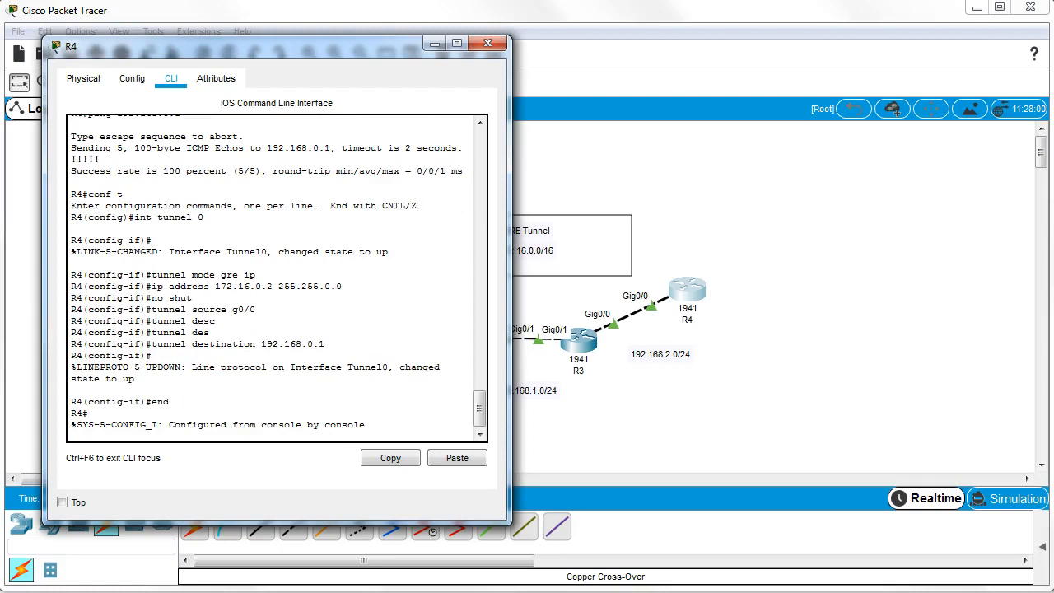
key("Return")
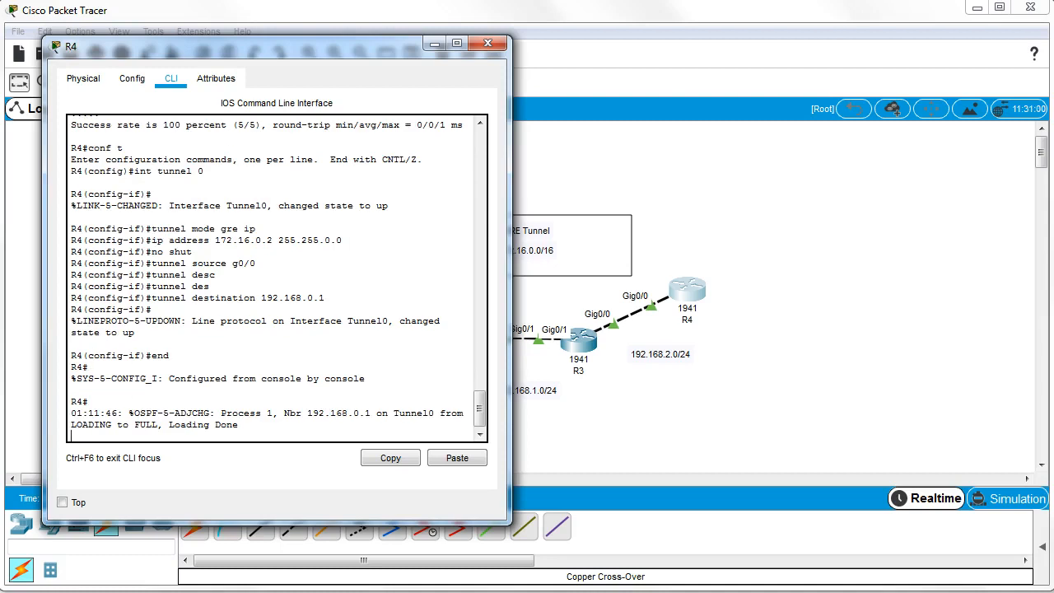
- Trace the route from R4 to 192.168.0.1 twice, and trace the tunnel path to 172.16.0.1
type("trace 192.168.0.1")
key("Return")
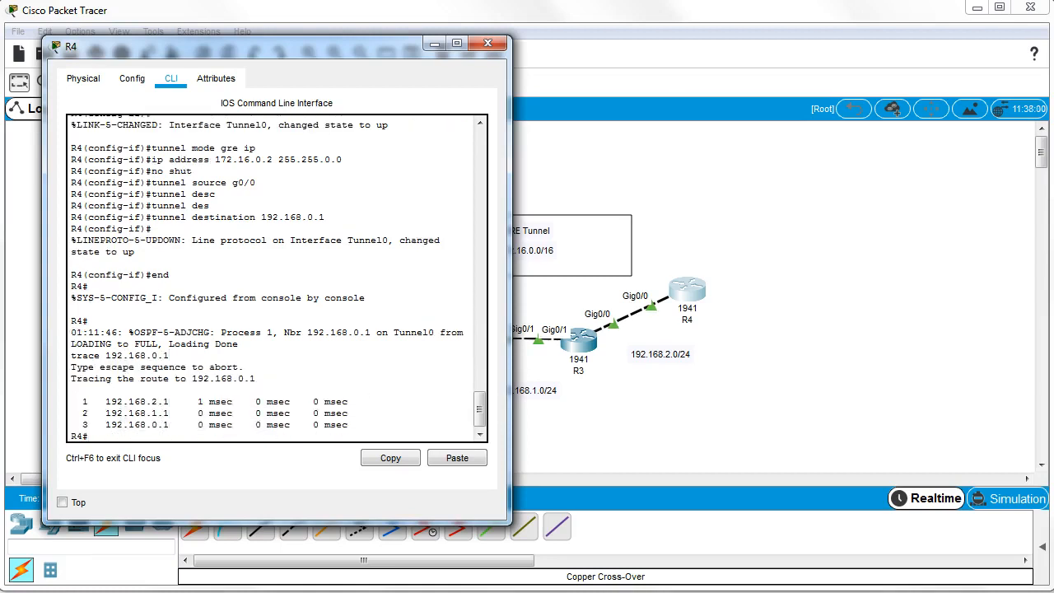
left_click_drag(132, 332, 211, 332)
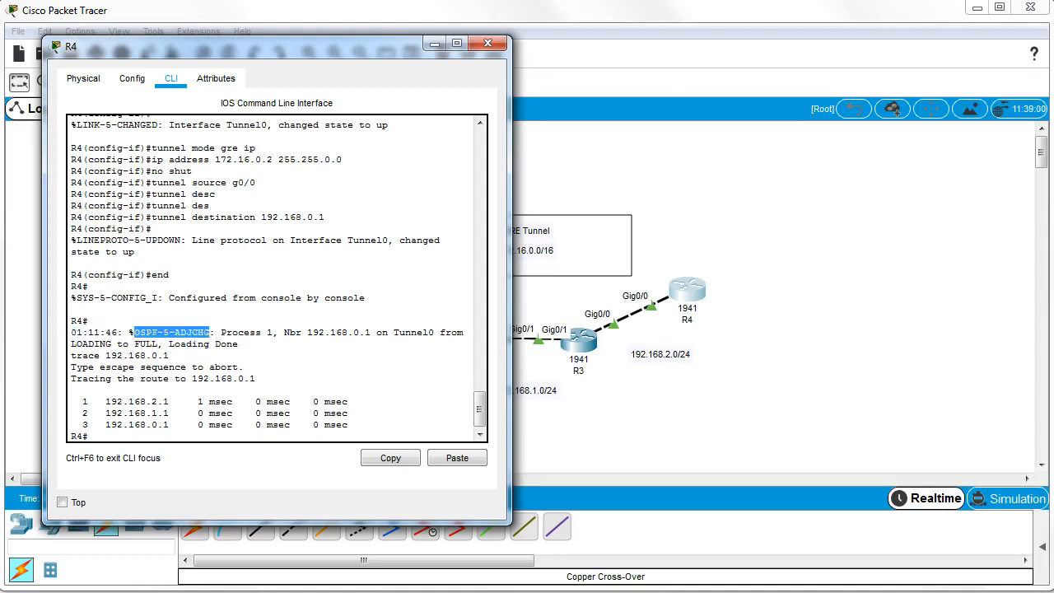
left_click(168, 355)
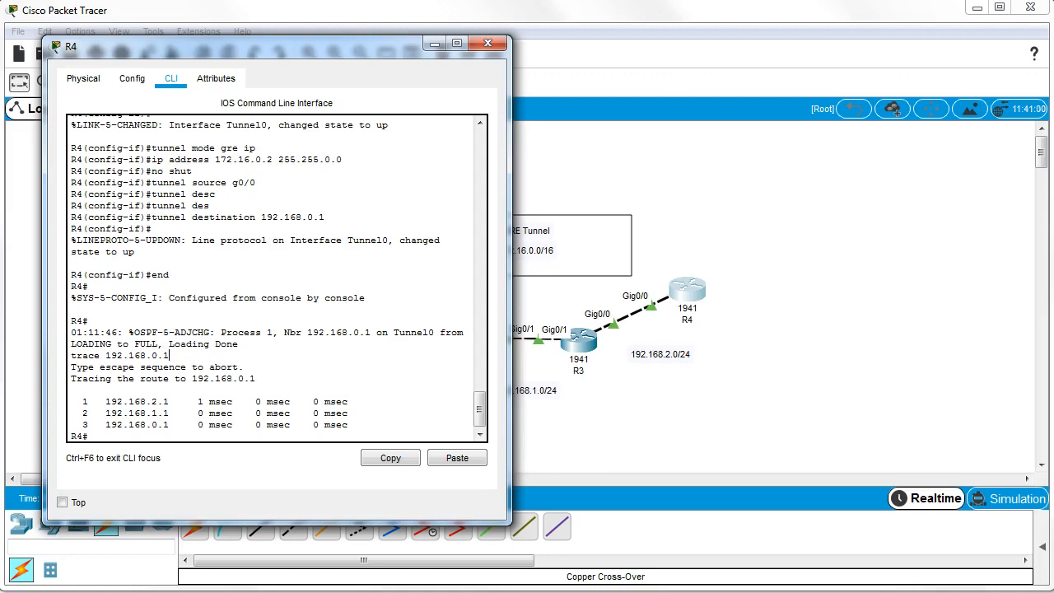
key("Up")
key("Return")
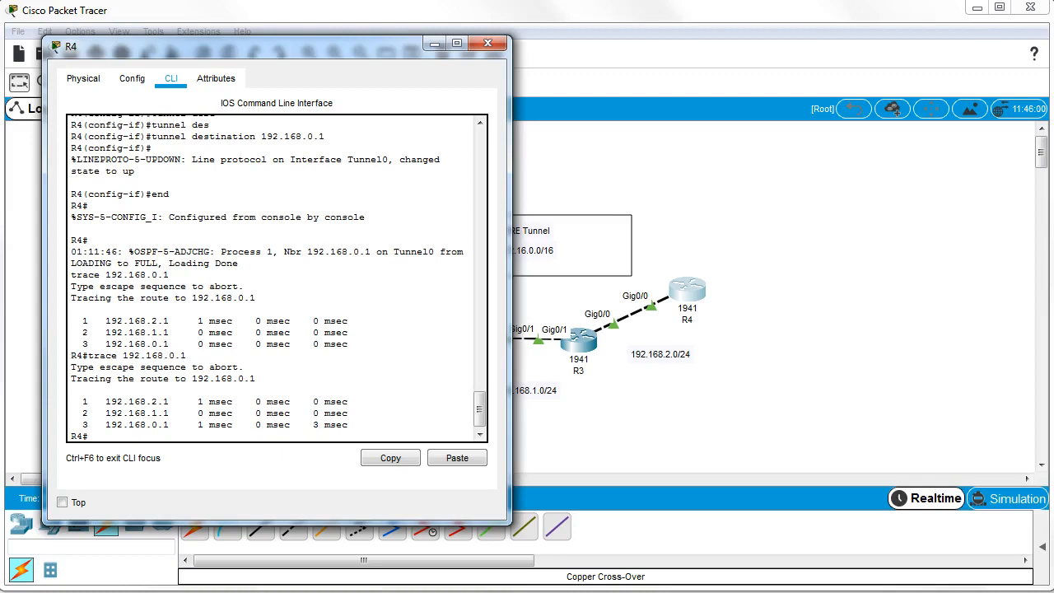
type("trace 172.16.0.1")
key("Return")
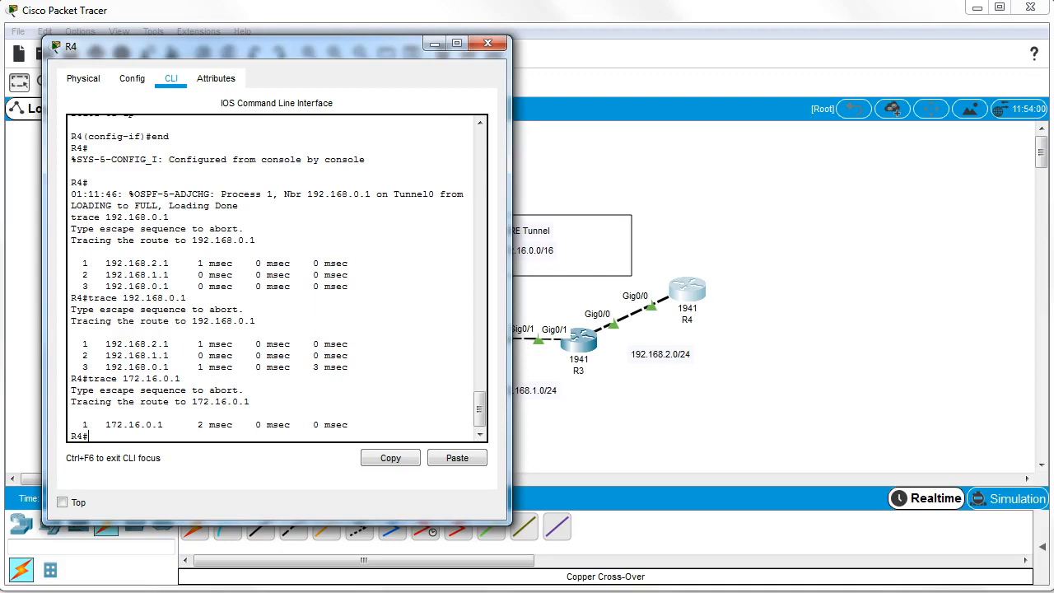
- Show R4's IP routing table and examine the entries for the 172.16.0.0/16 tunnel network and the OSPF routes
type("show ip route")
key("Return")
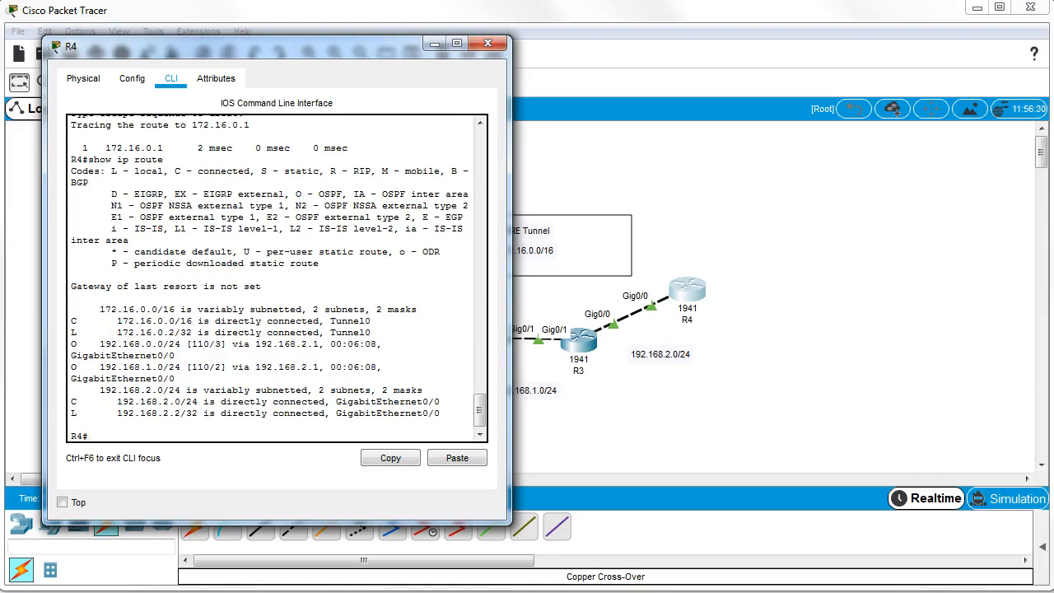
left_click_drag(94, 309, 188, 309)
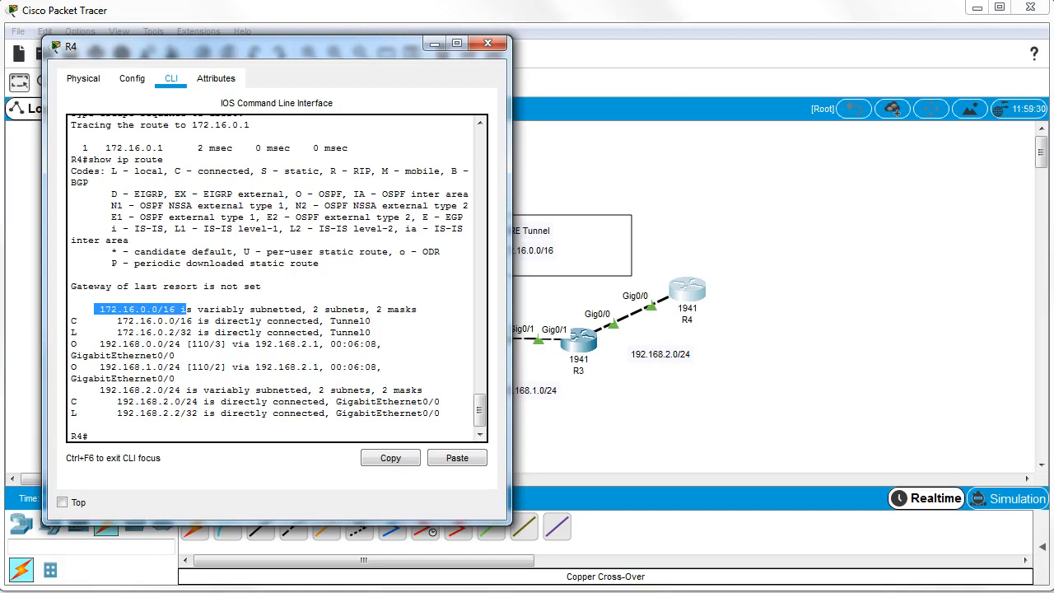
left_click_drag(72, 344, 384, 367)
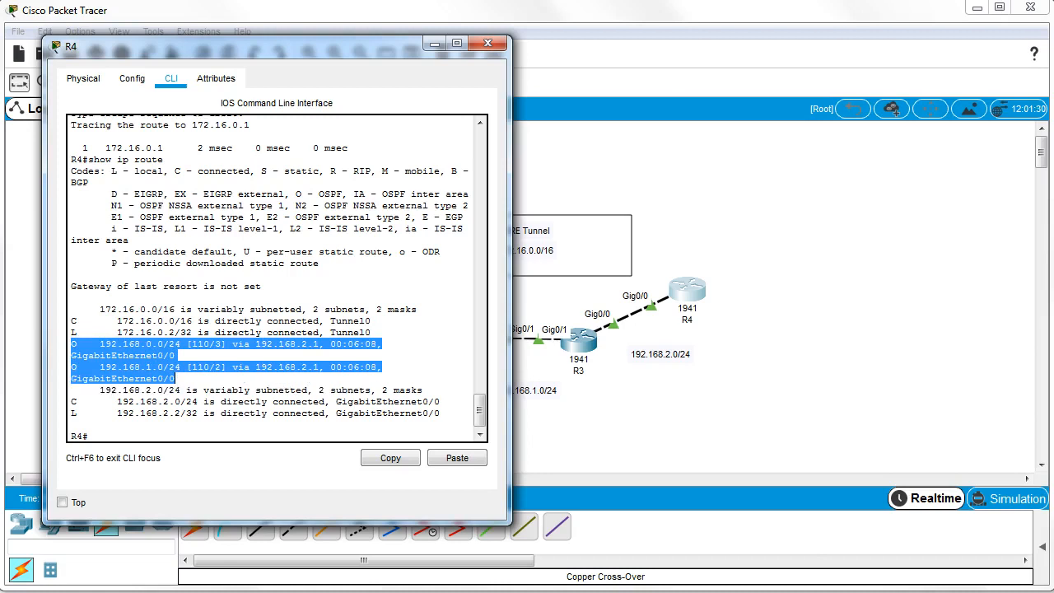
left_click(383, 366)
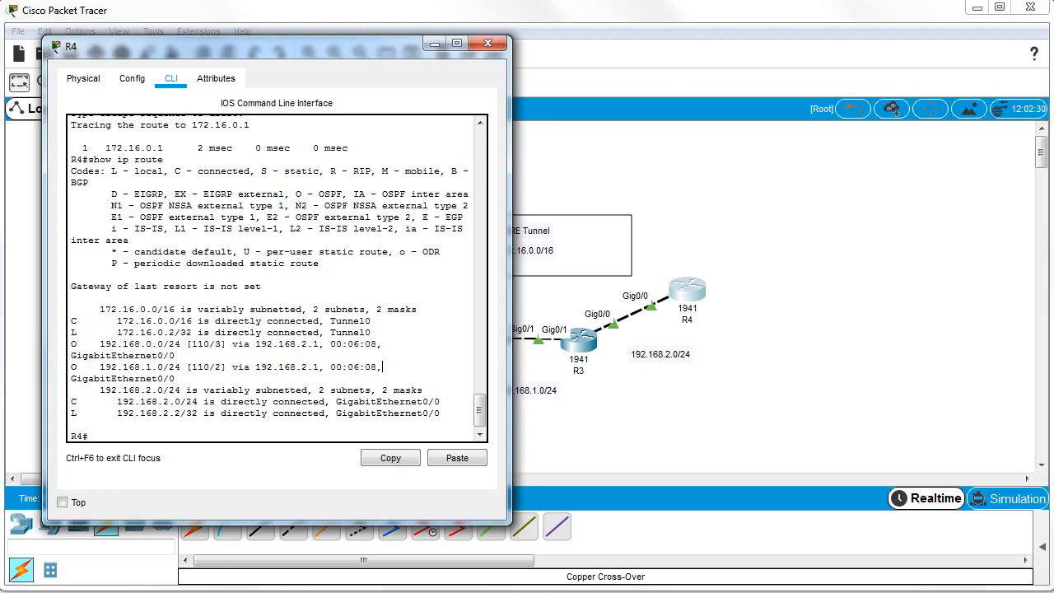